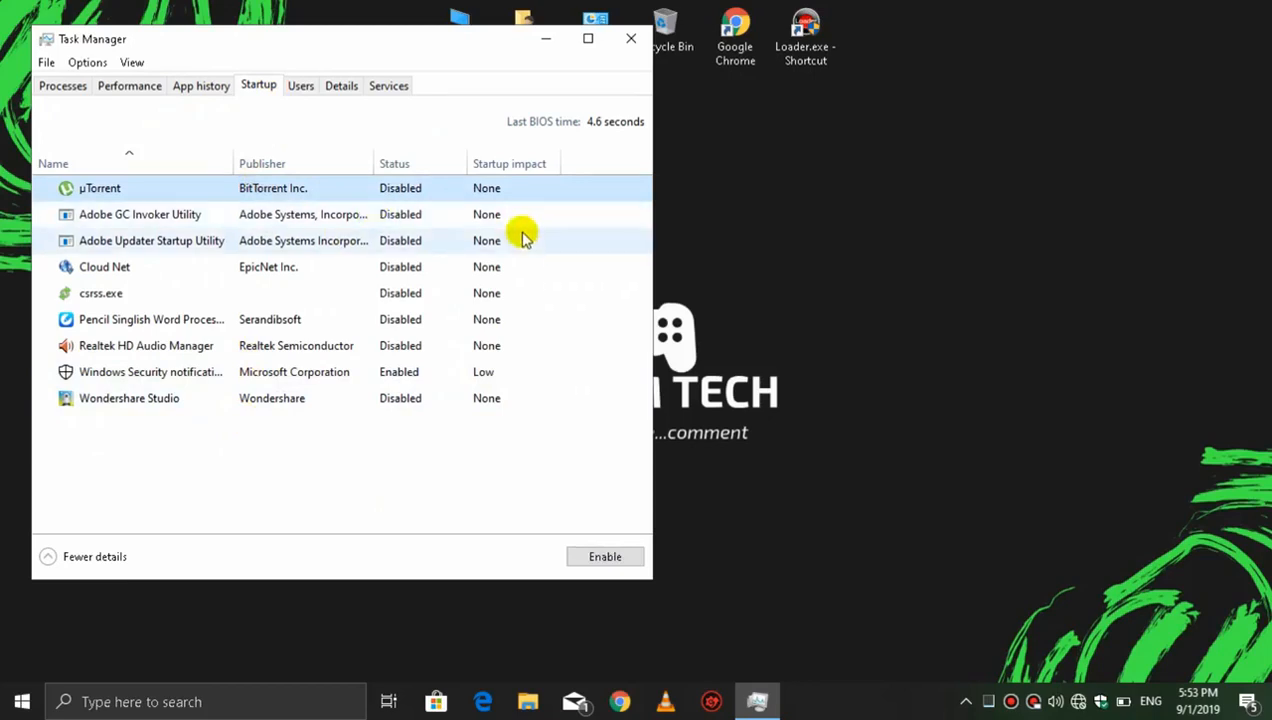
left_click(391, 393)
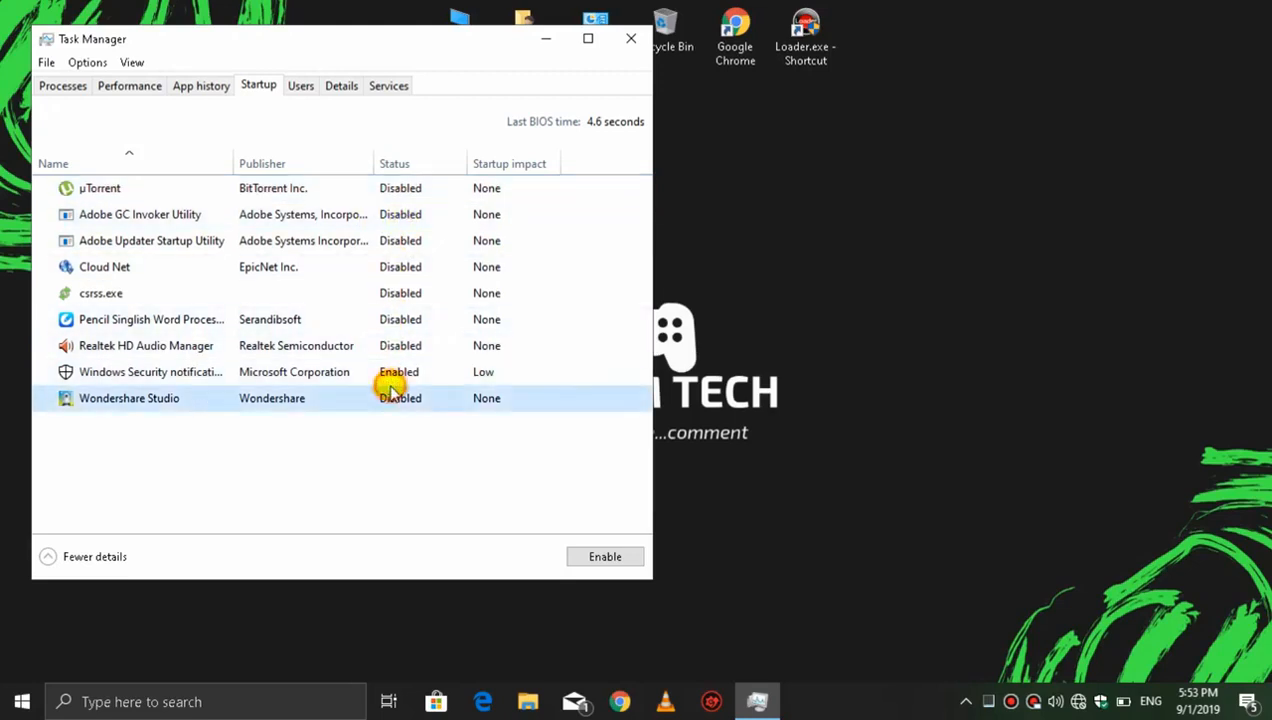
left_click(423, 197)
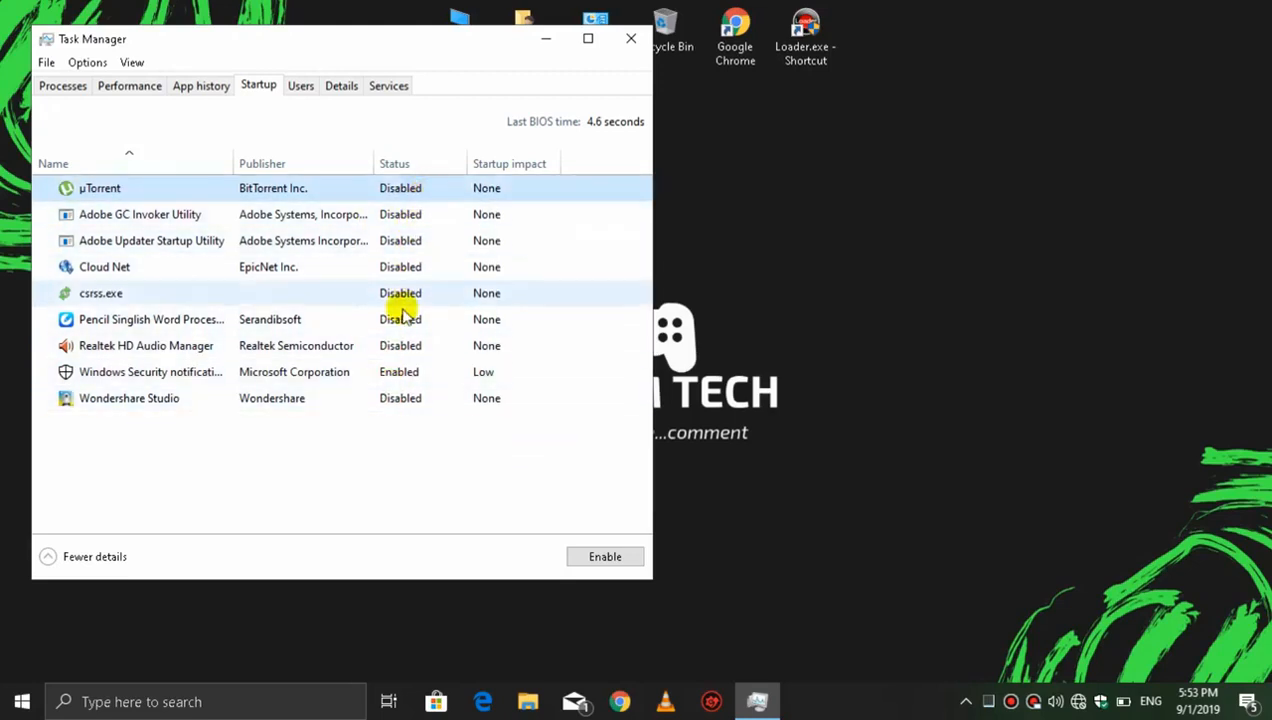
left_click(382, 373)
left_click(413, 216)
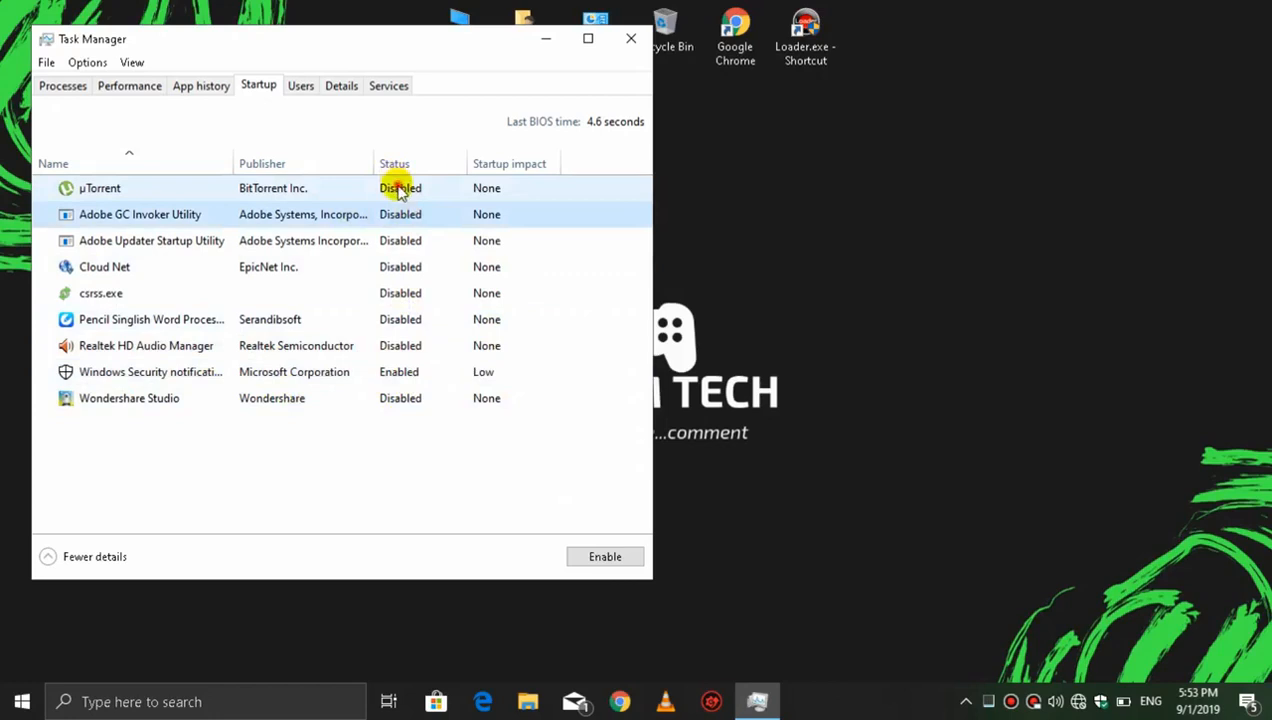
- Enable the µTorrent entry so that it launches at Windows startup
left_click(390, 188)
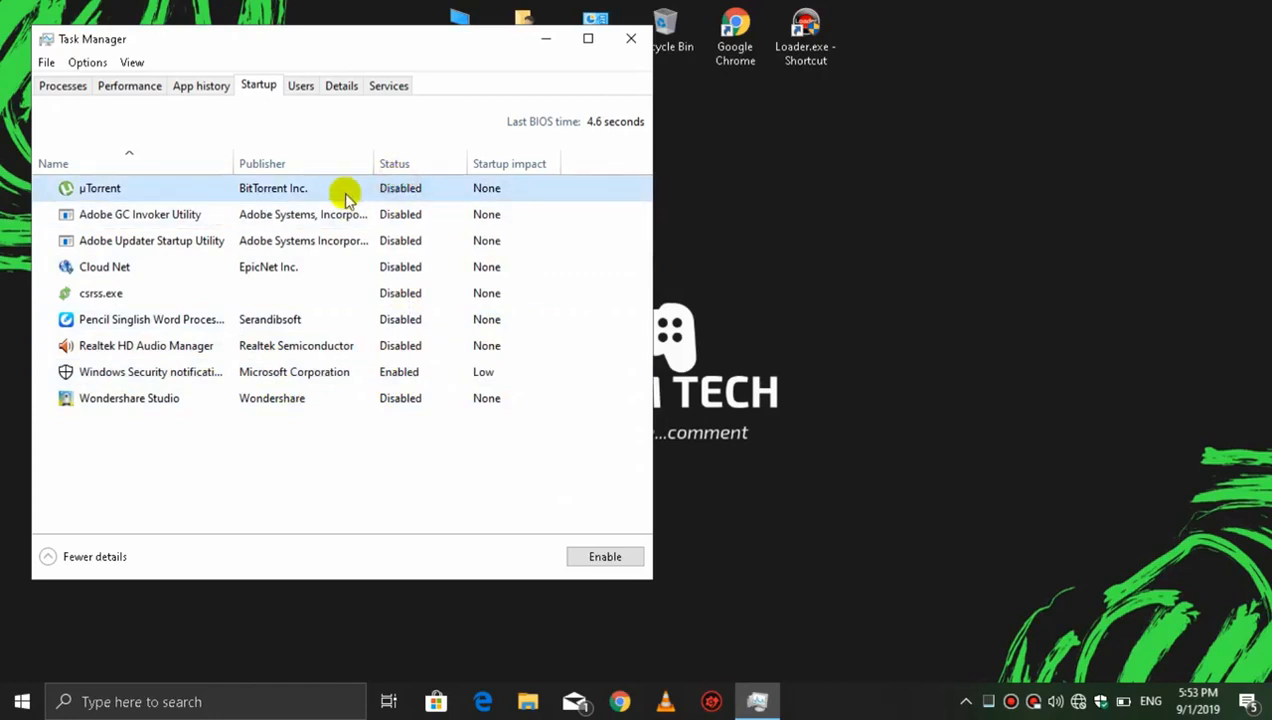
left_click(603, 560)
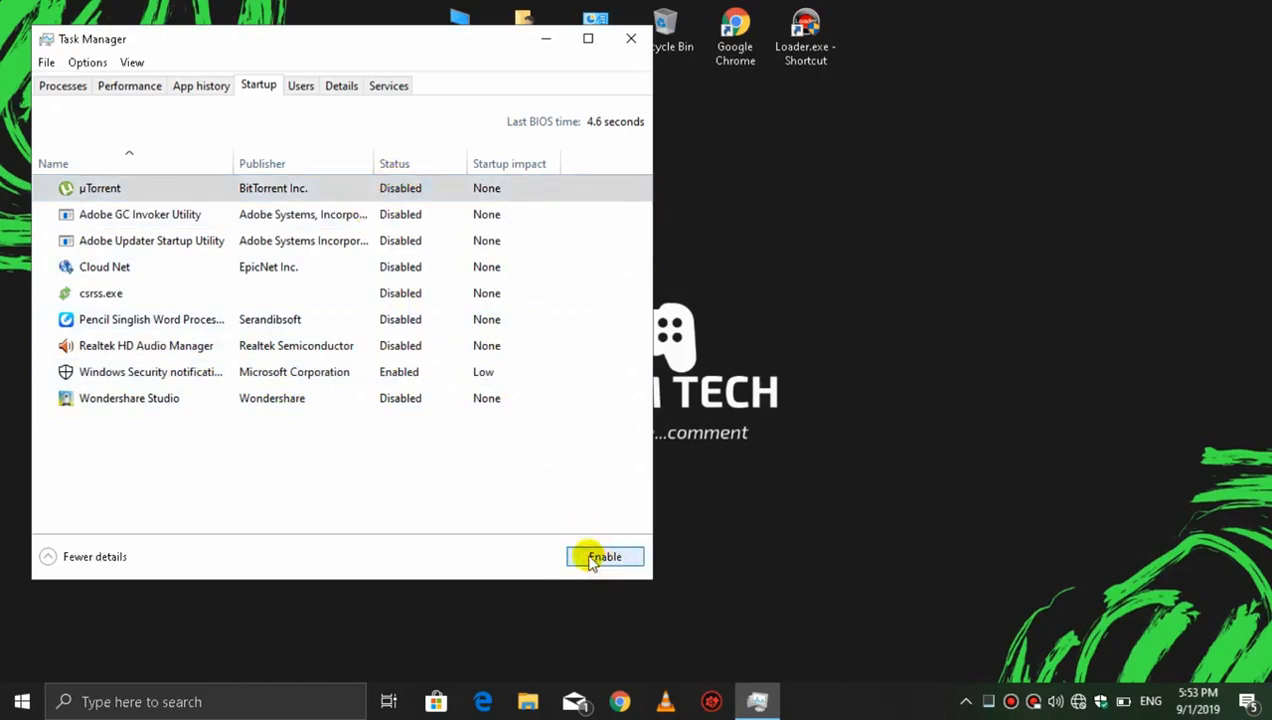
left_click(409, 486)
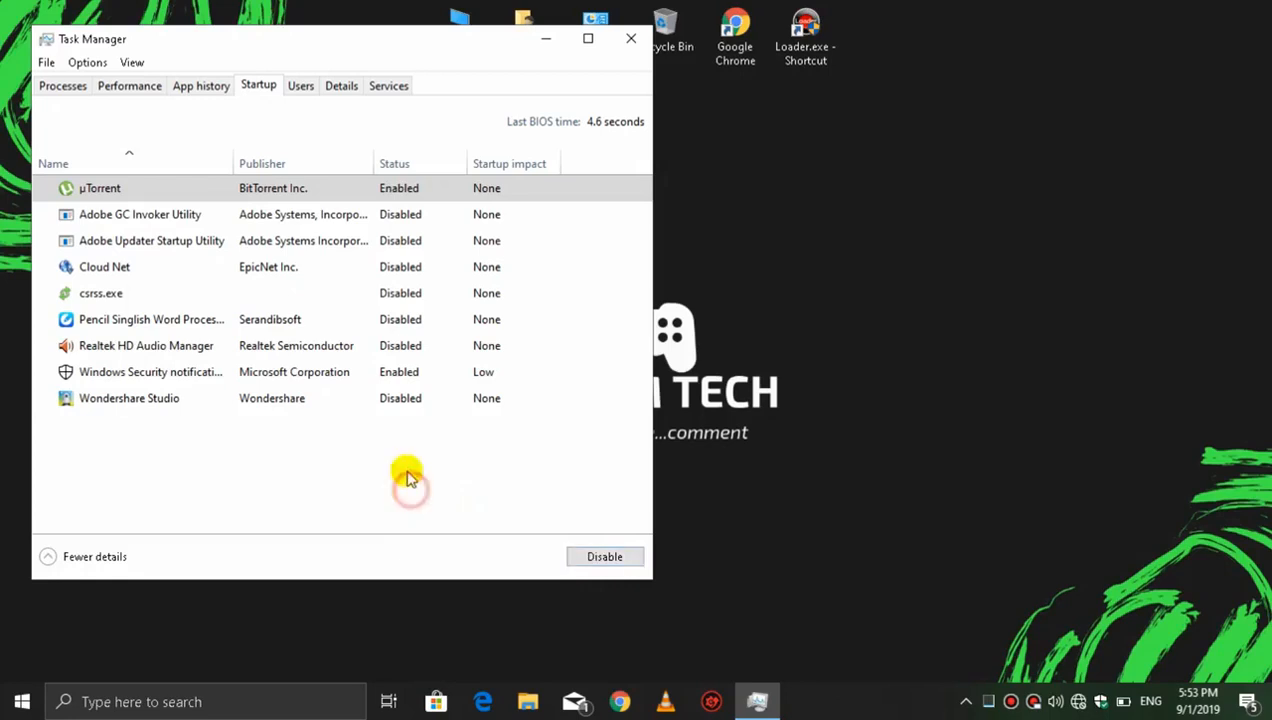
- Disable the µTorrent startup entry again
left_click(388, 322)
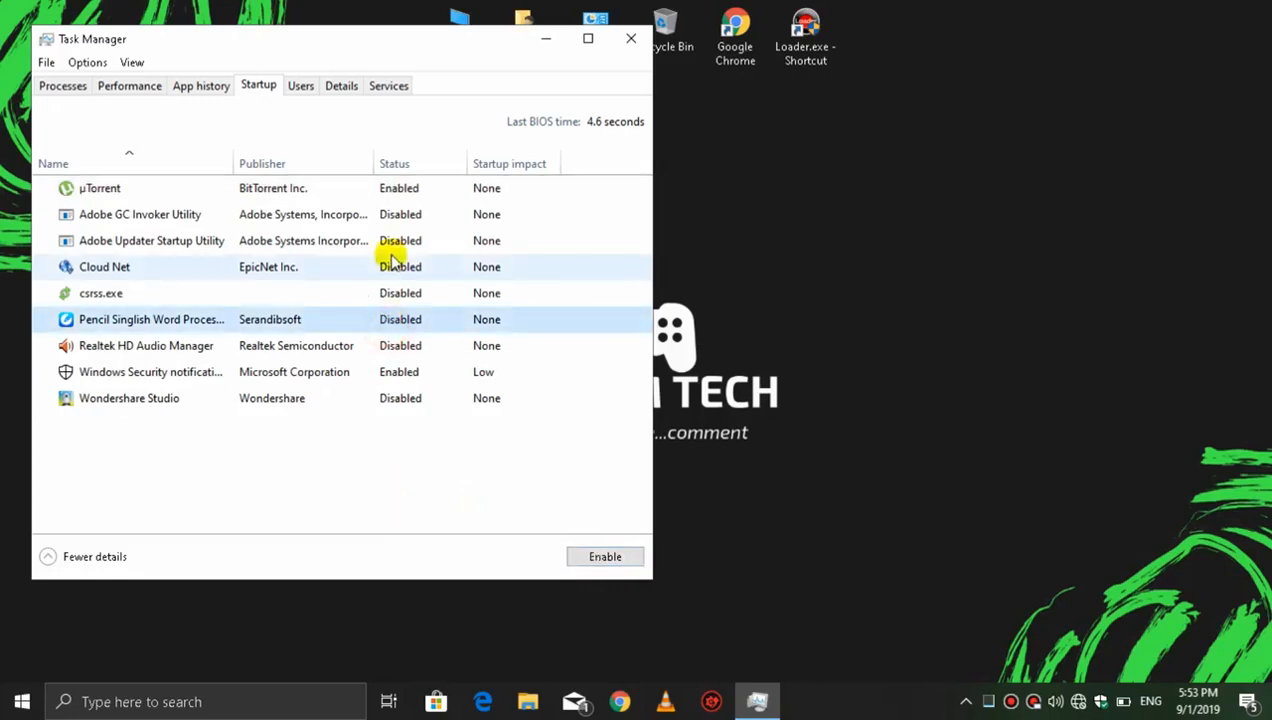
left_click(381, 192)
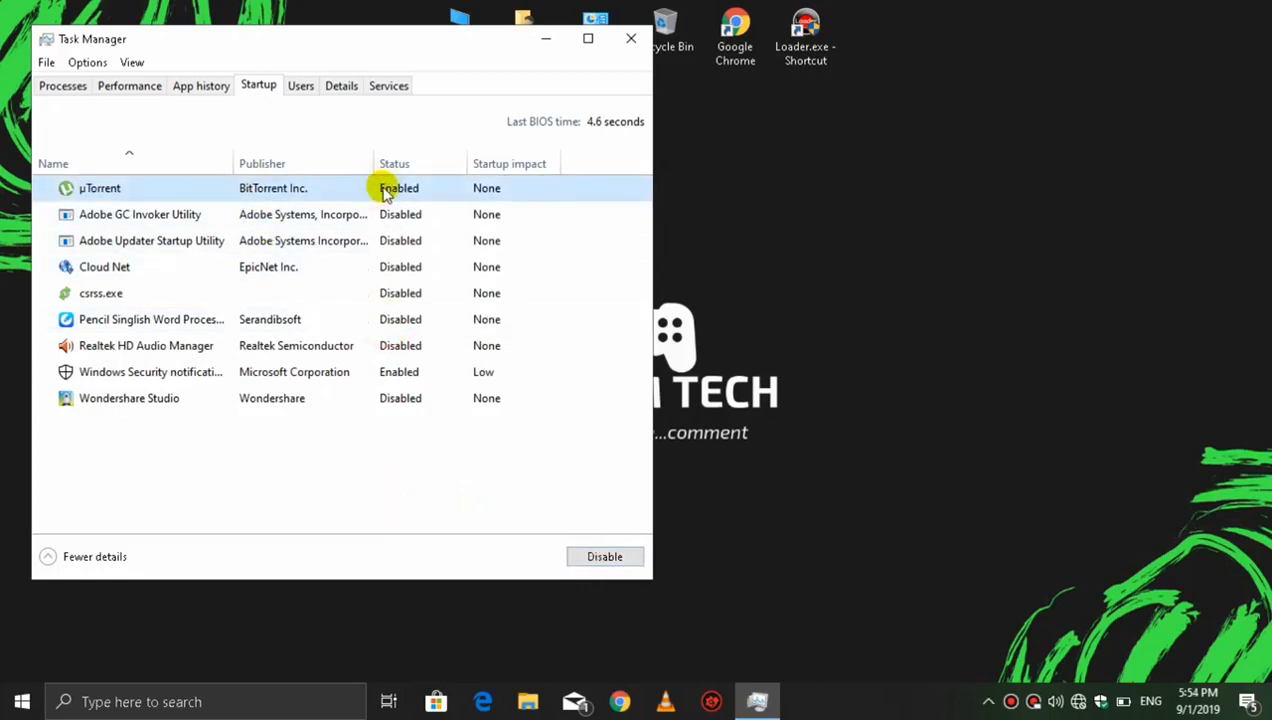
left_click(580, 557)
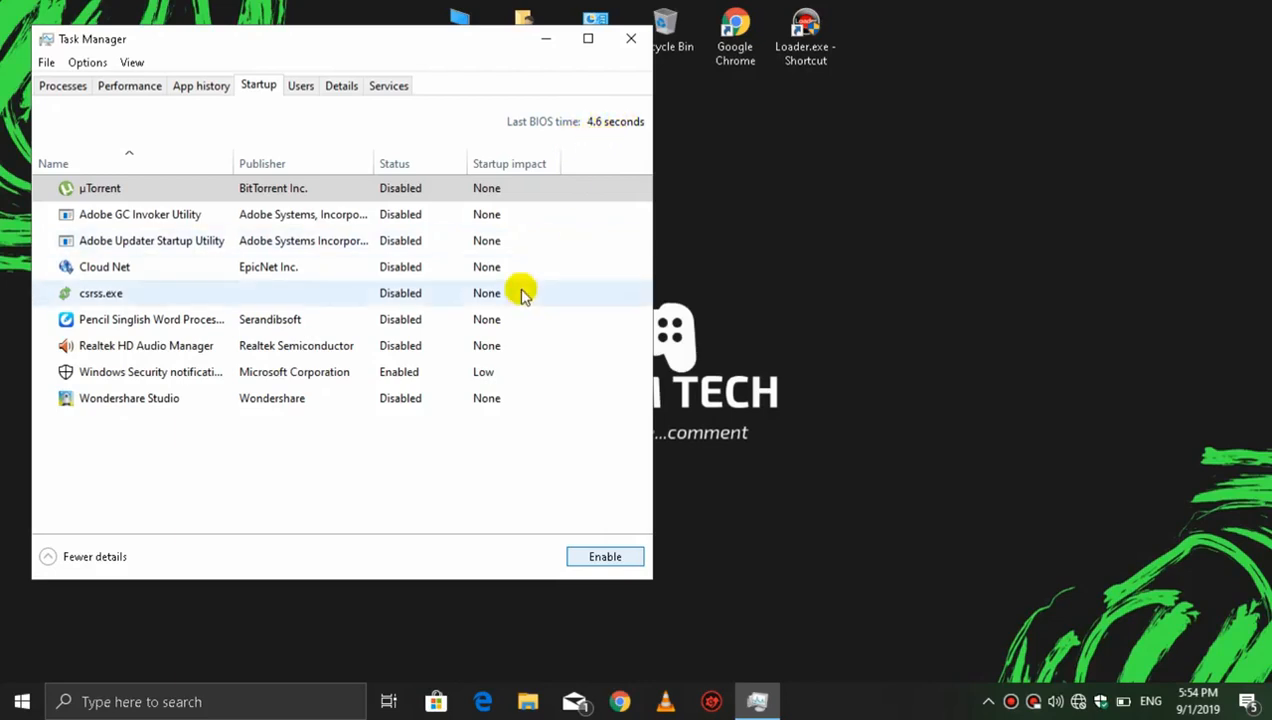
- Disable the Windows Security notification startup entry and close Task Manager
left_click(403, 381)
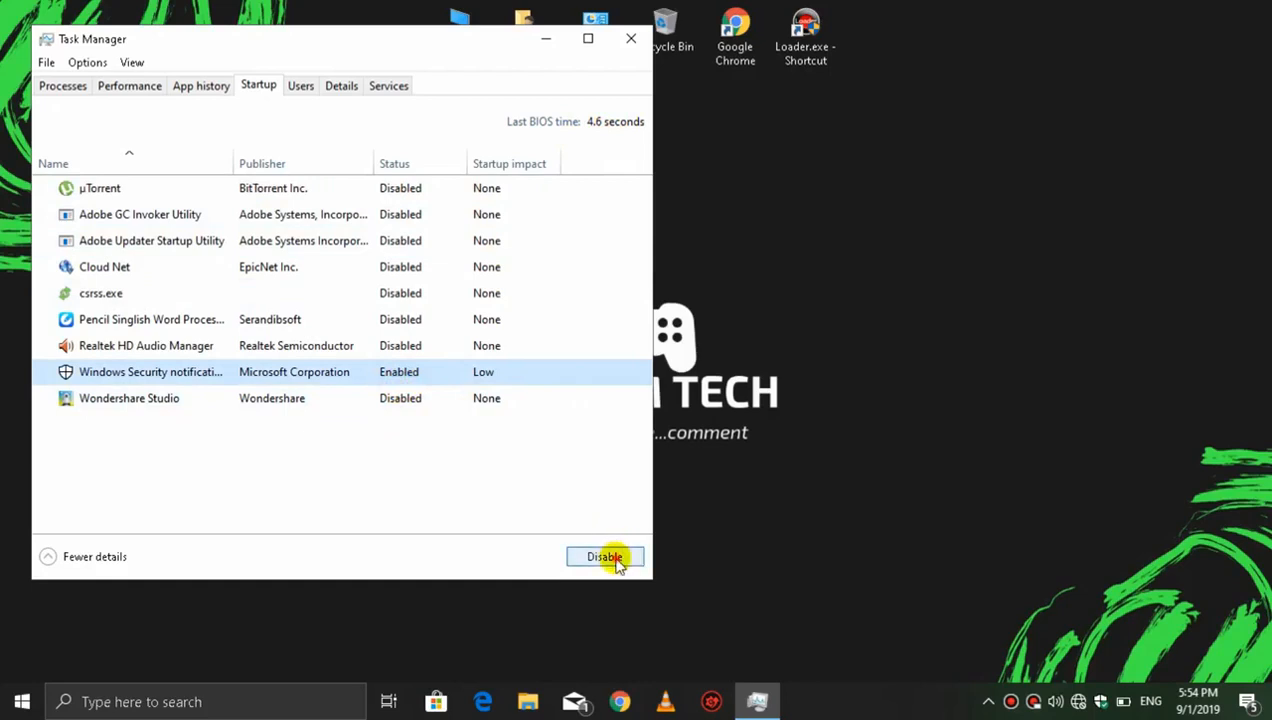
left_click(605, 557)
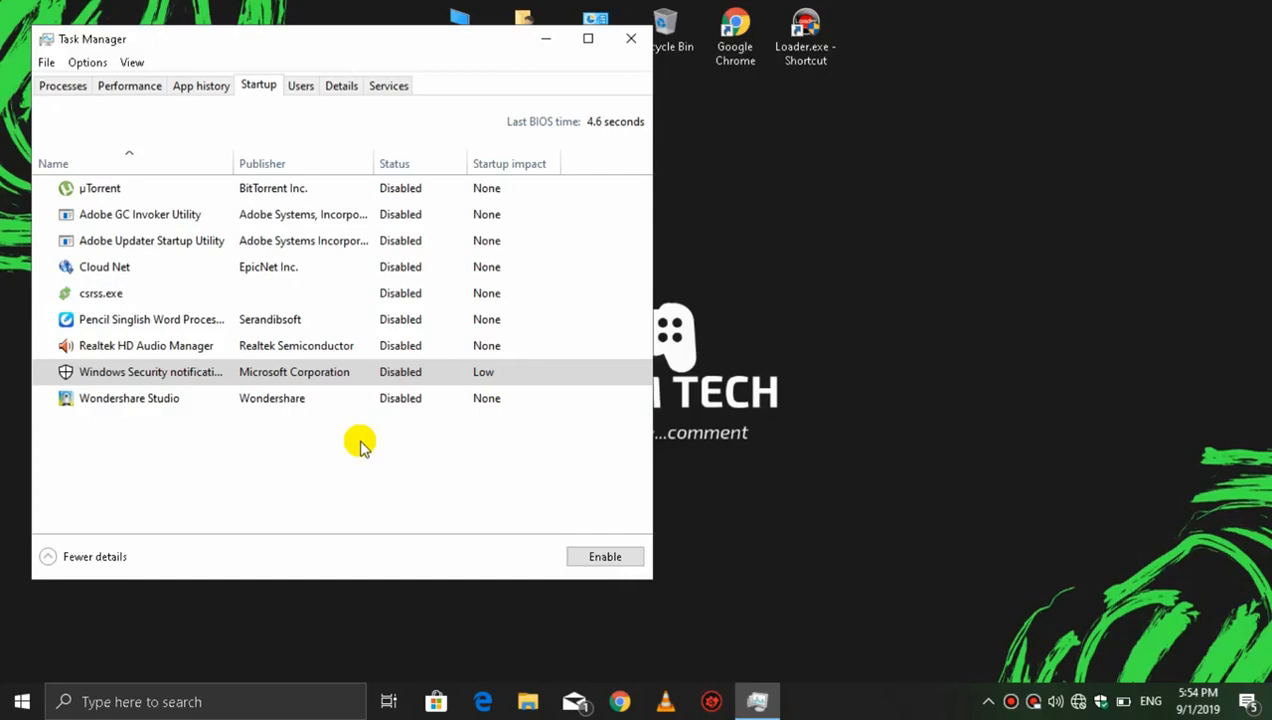
left_click(636, 40)
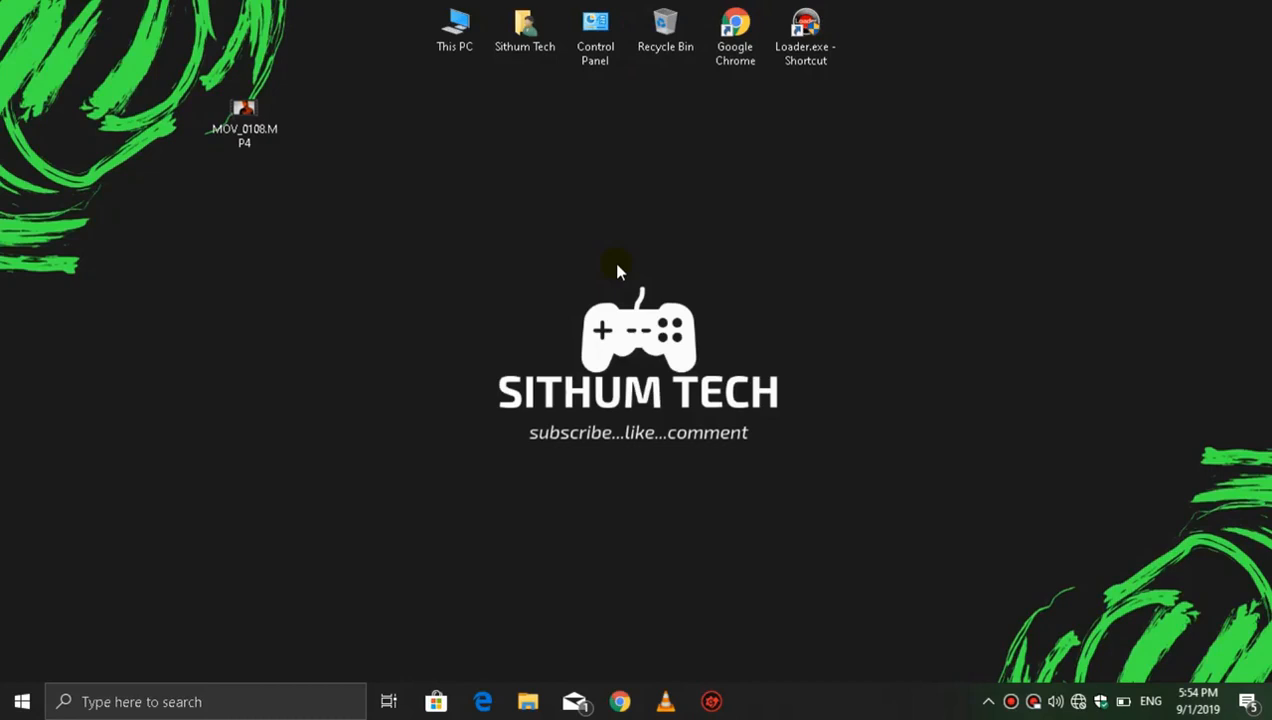
- Search Windows for "run" and open the Run app
key("super+r")
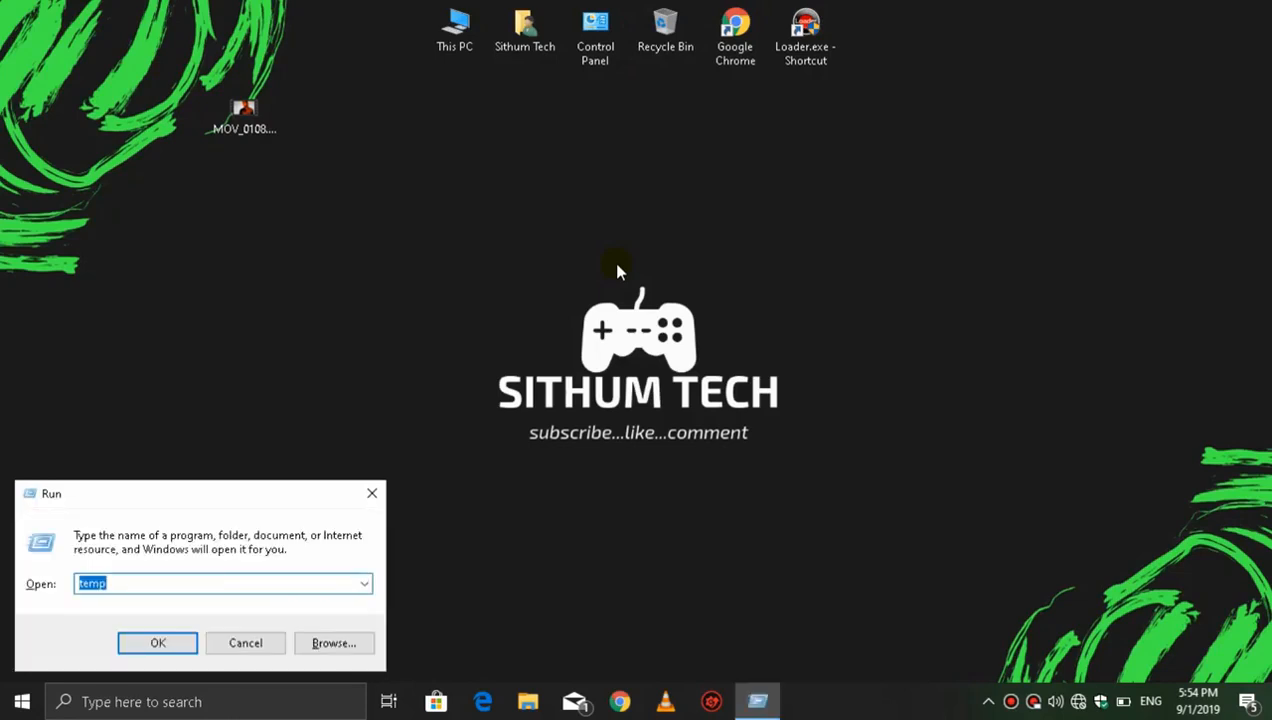
left_click(371, 495)
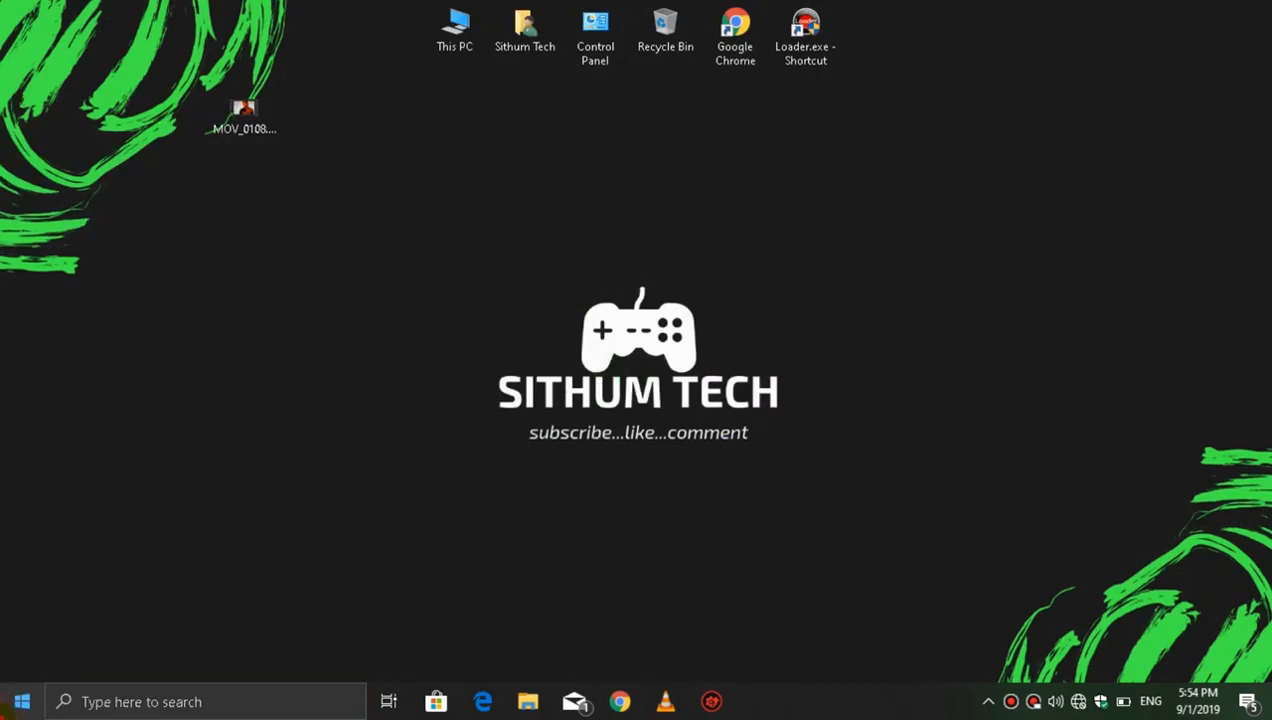
left_click(3, 709)
type("run")
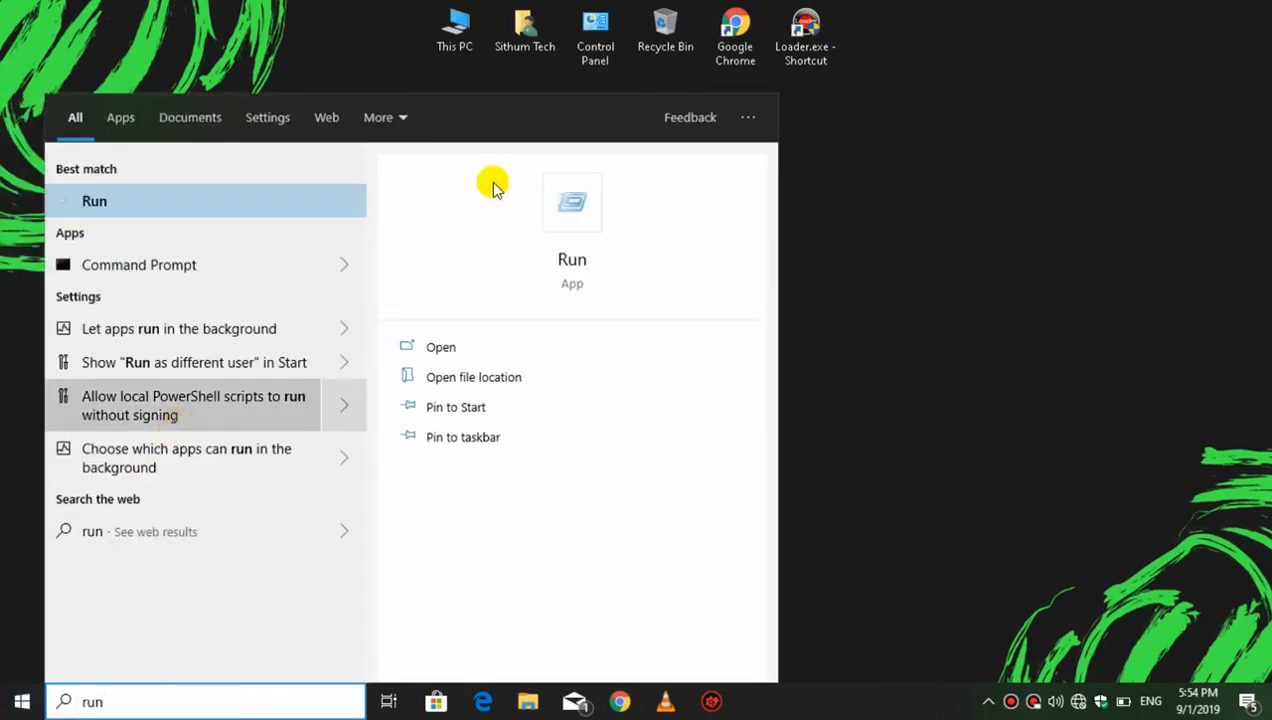
left_click(562, 242)
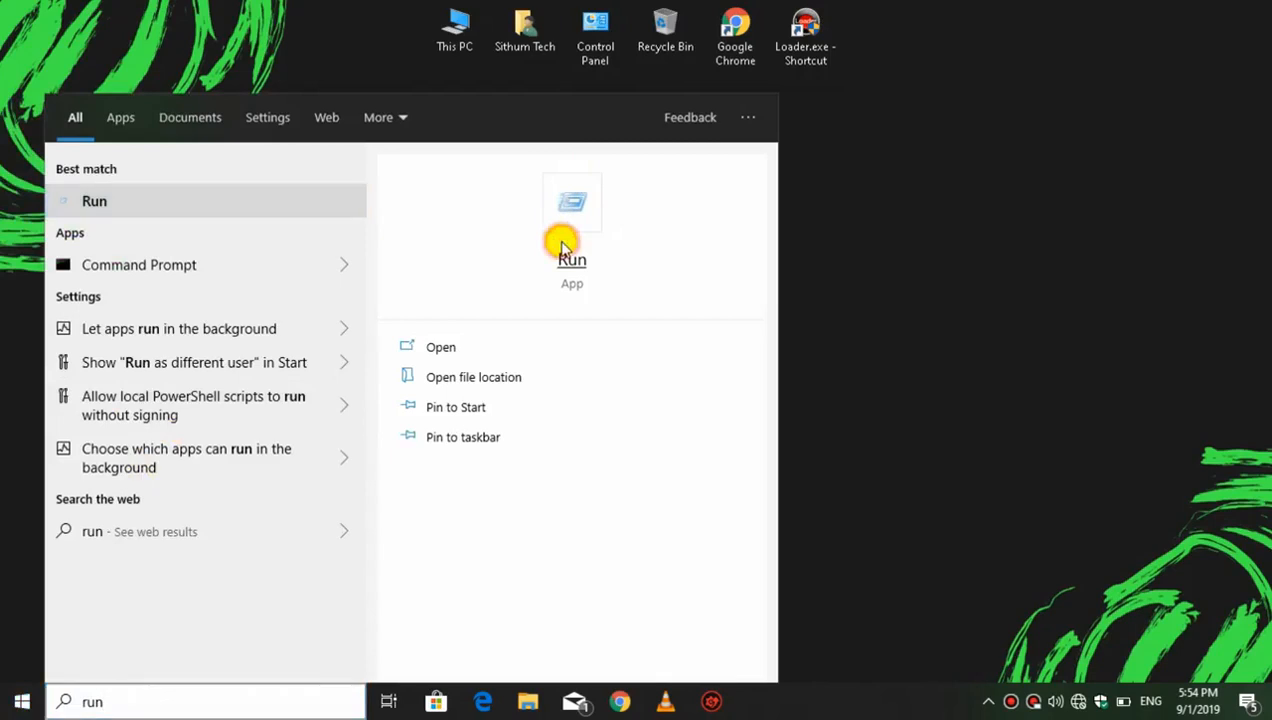
- Run "temp" to open the Windows Temp folder and grant permanent access to it
key("BackSpace")
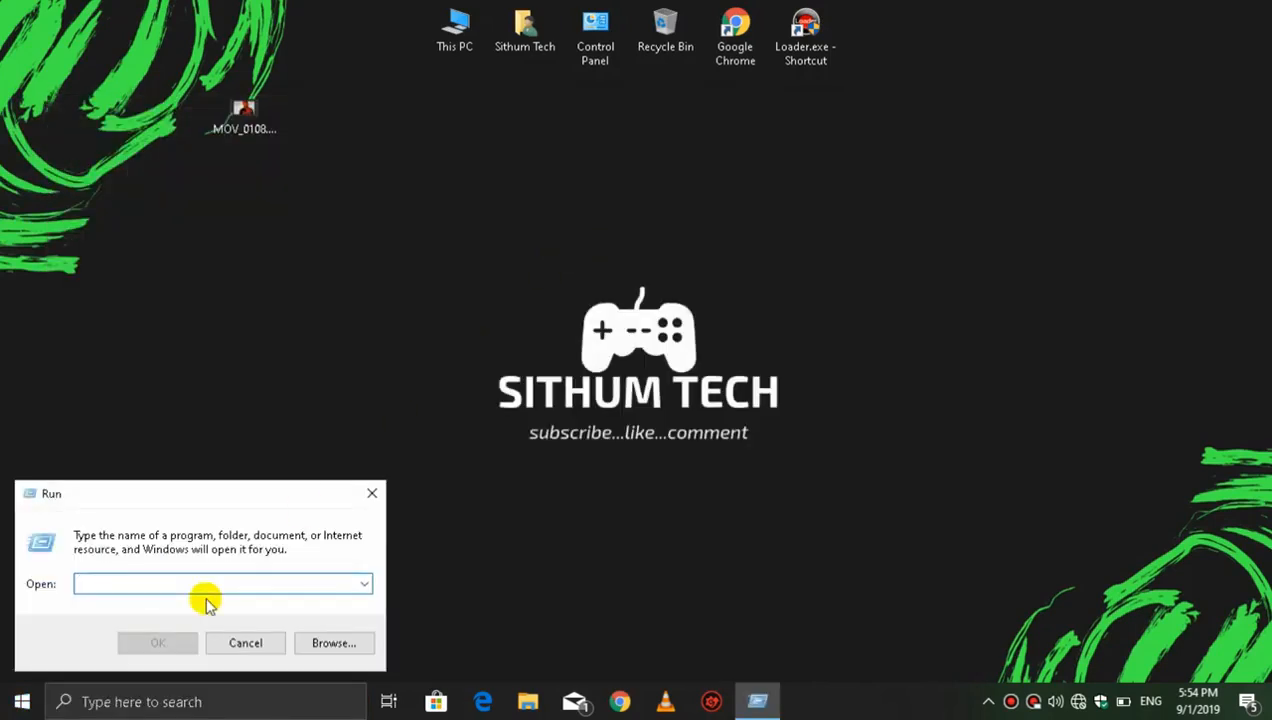
type("temp")
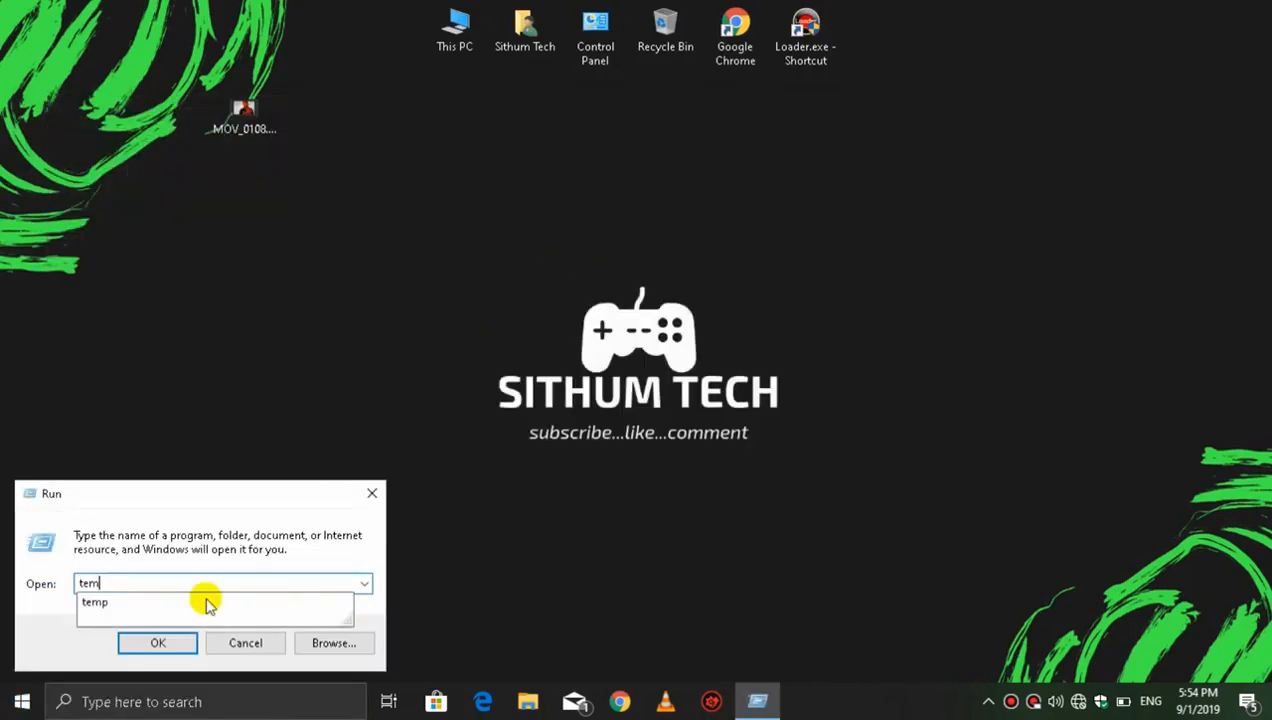
left_click(156, 641)
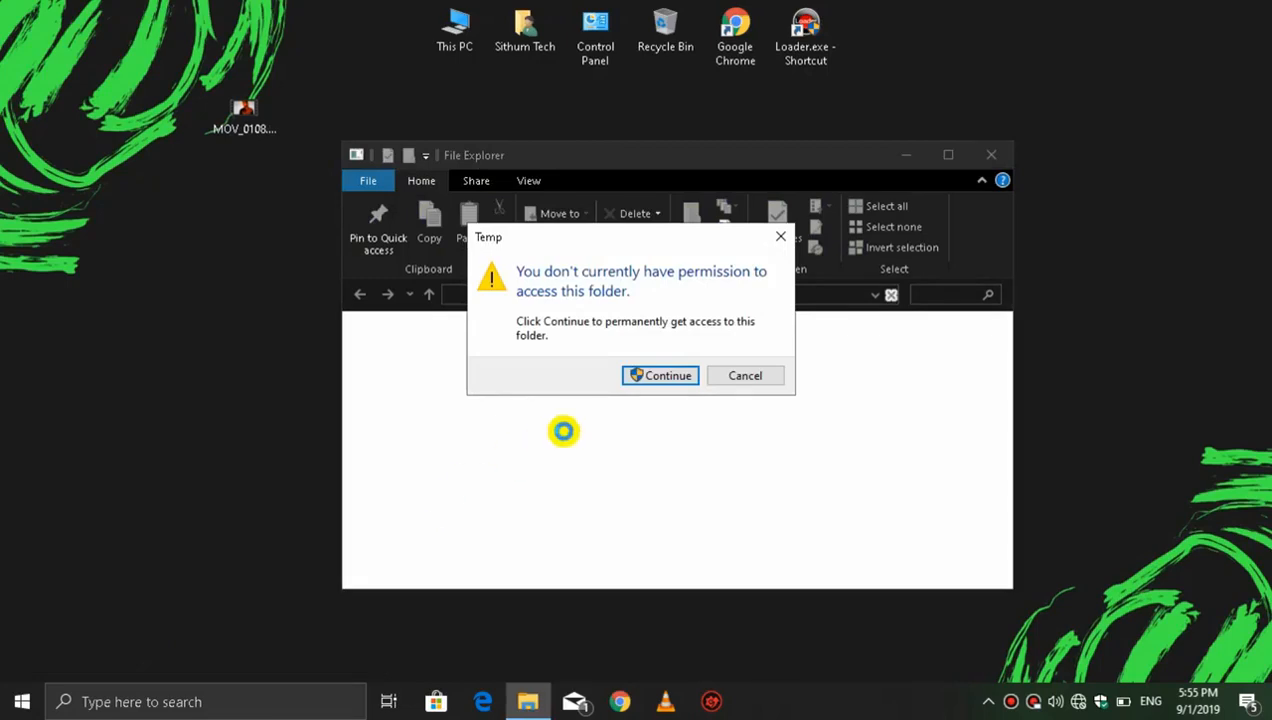
left_click(659, 375)
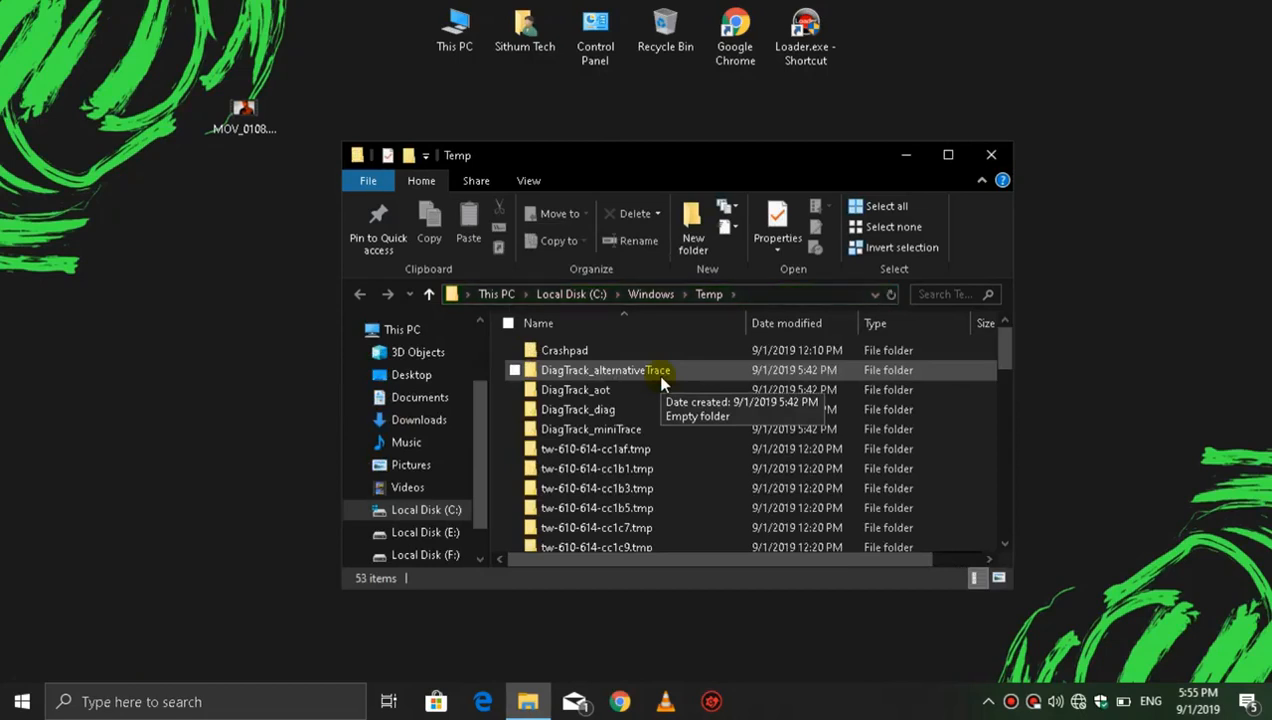
- Delete everything in the Windows Temp folder, skipping all files that are in use
key("ctrl+a")
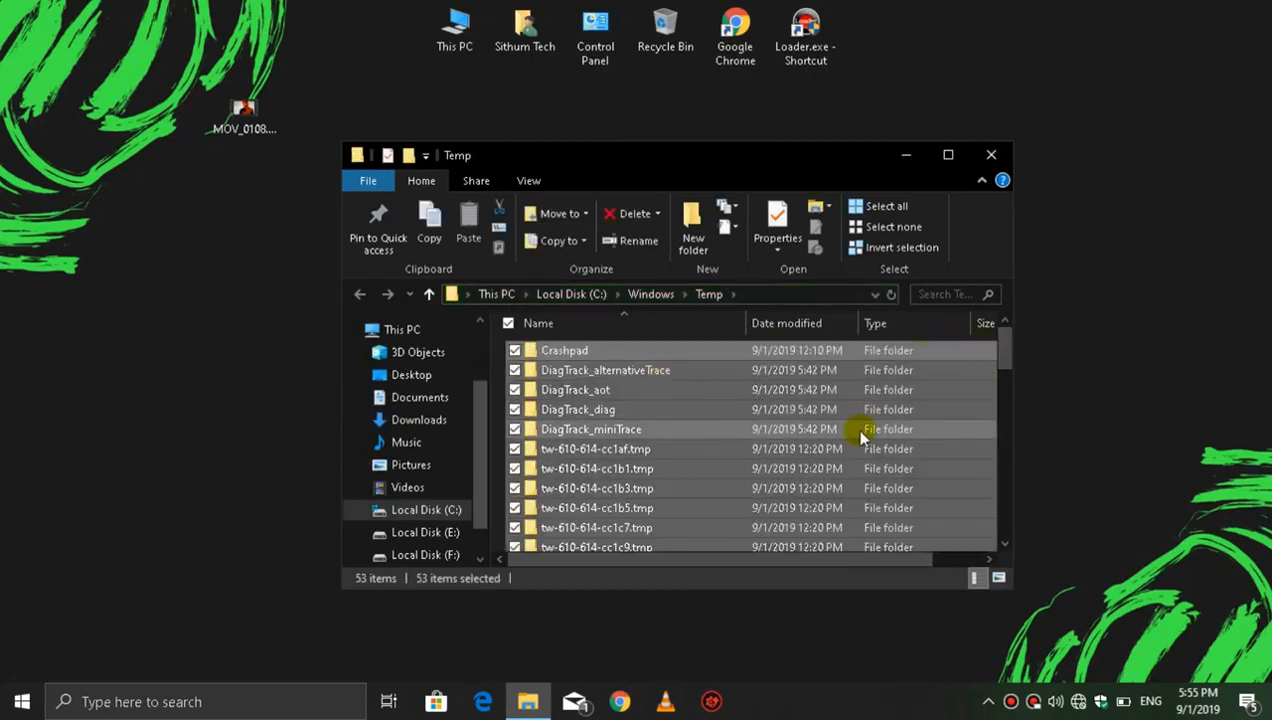
key("Delete")
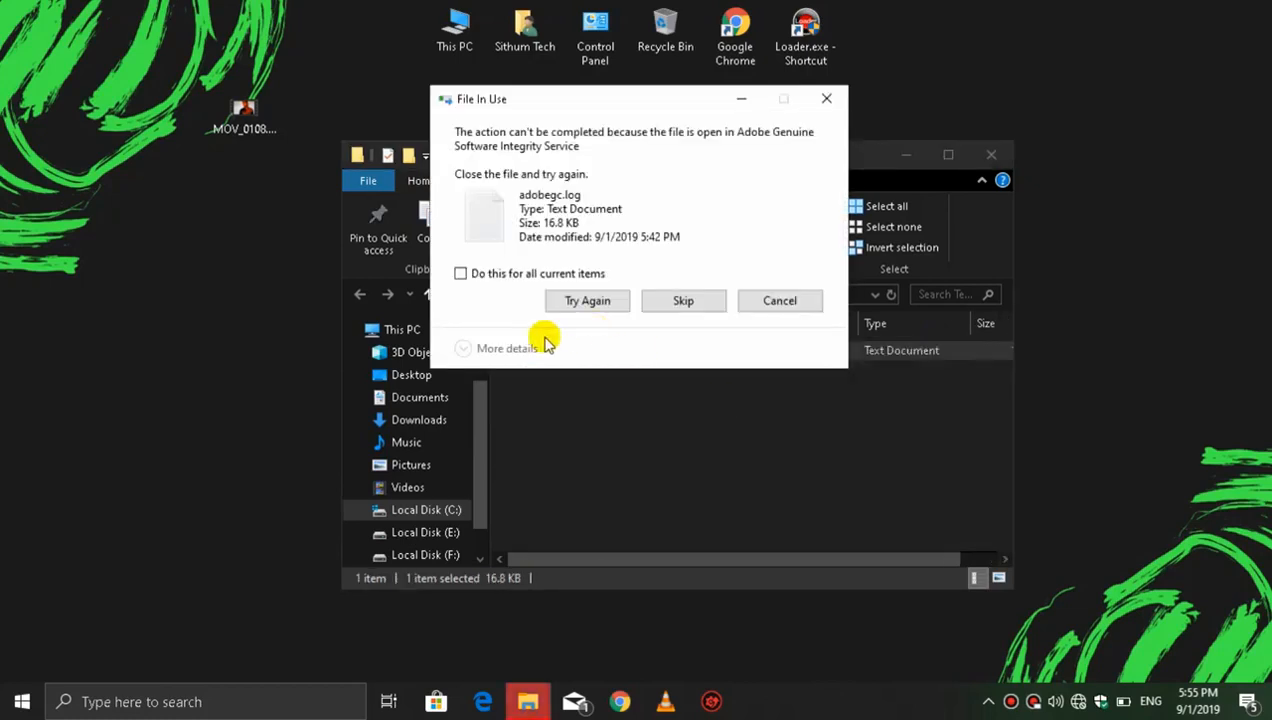
left_click(585, 298)
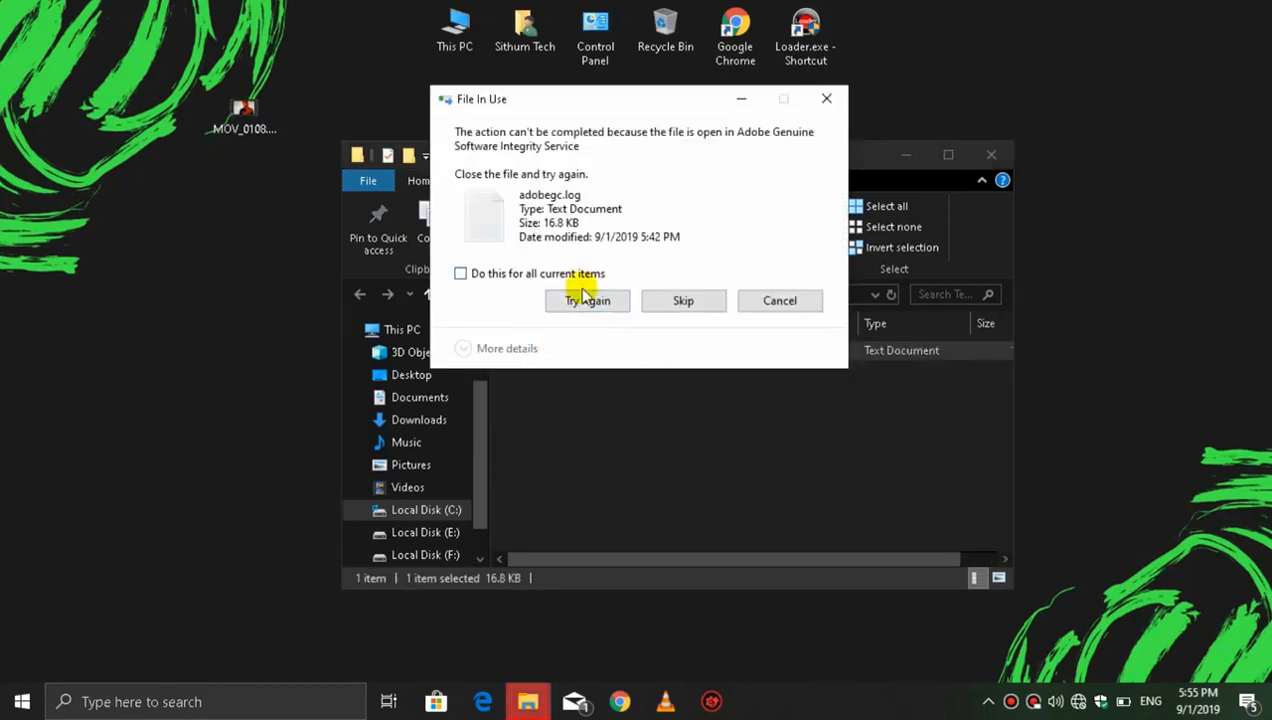
left_click(533, 275)
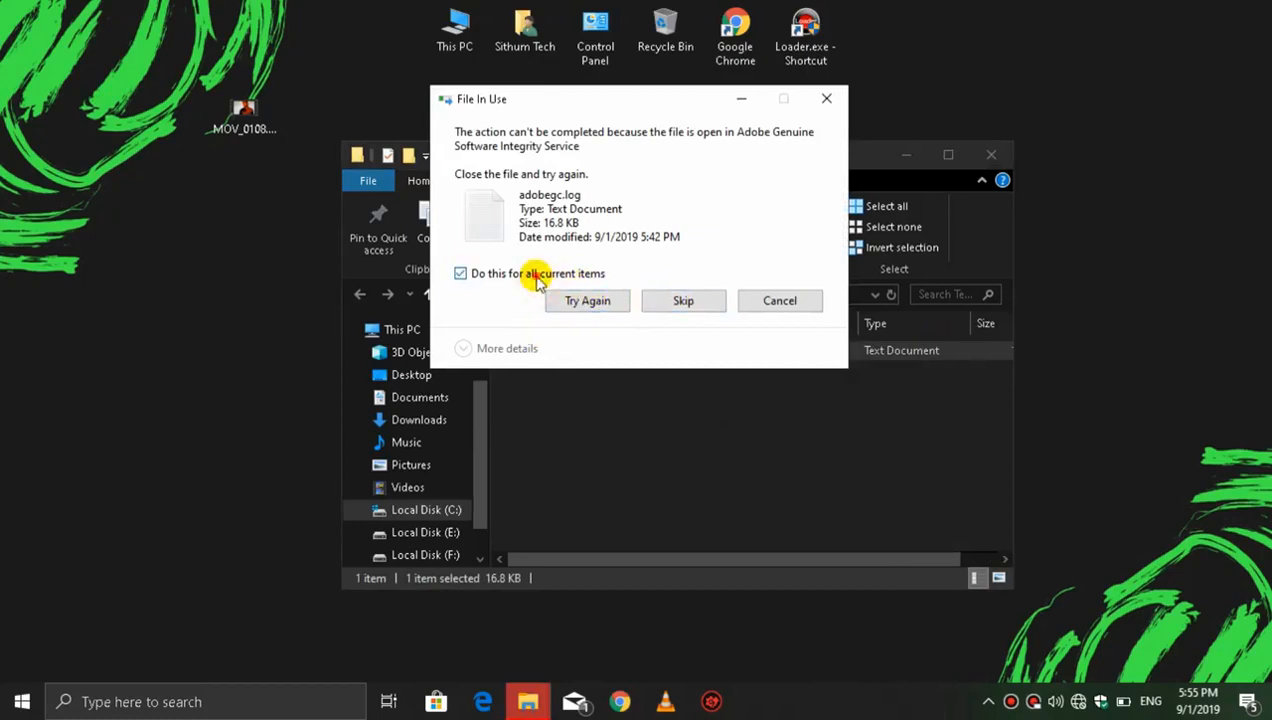
left_click(533, 275)
left_click(533, 275)
left_click(681, 300)
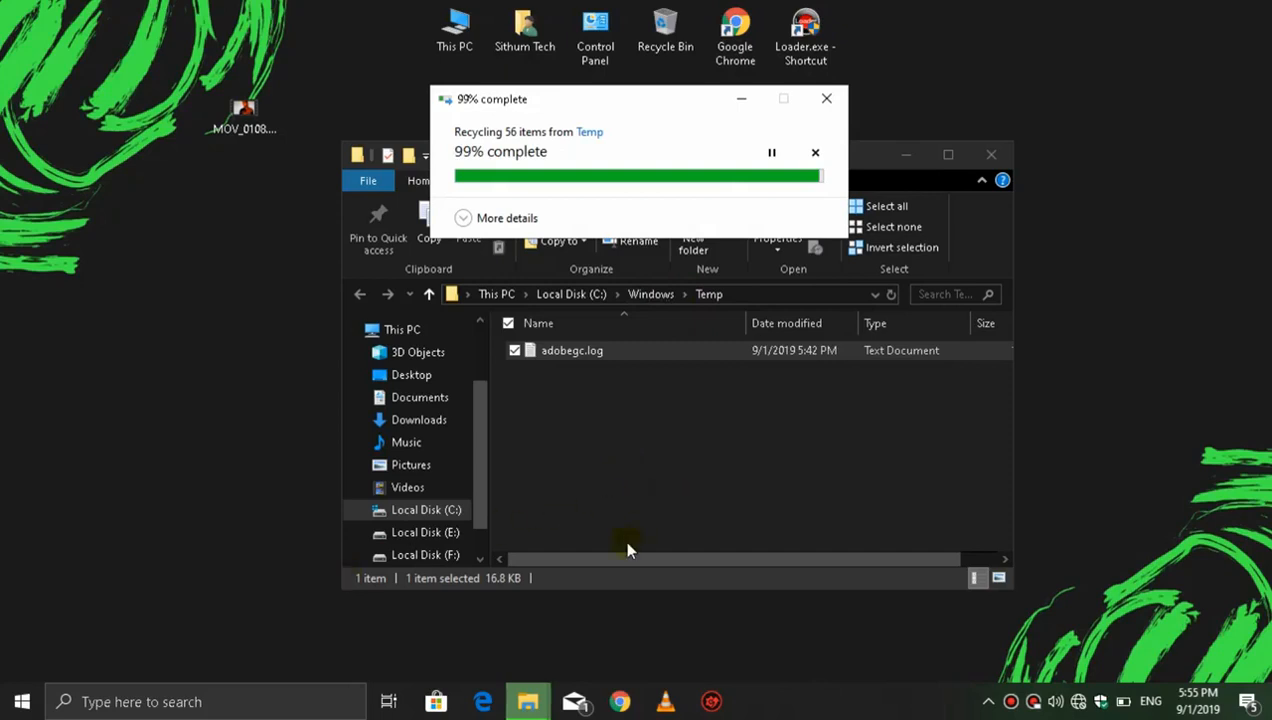
- Open the user profile's Temp folder by running "%temp%" from the Run dialog
key("super+r")
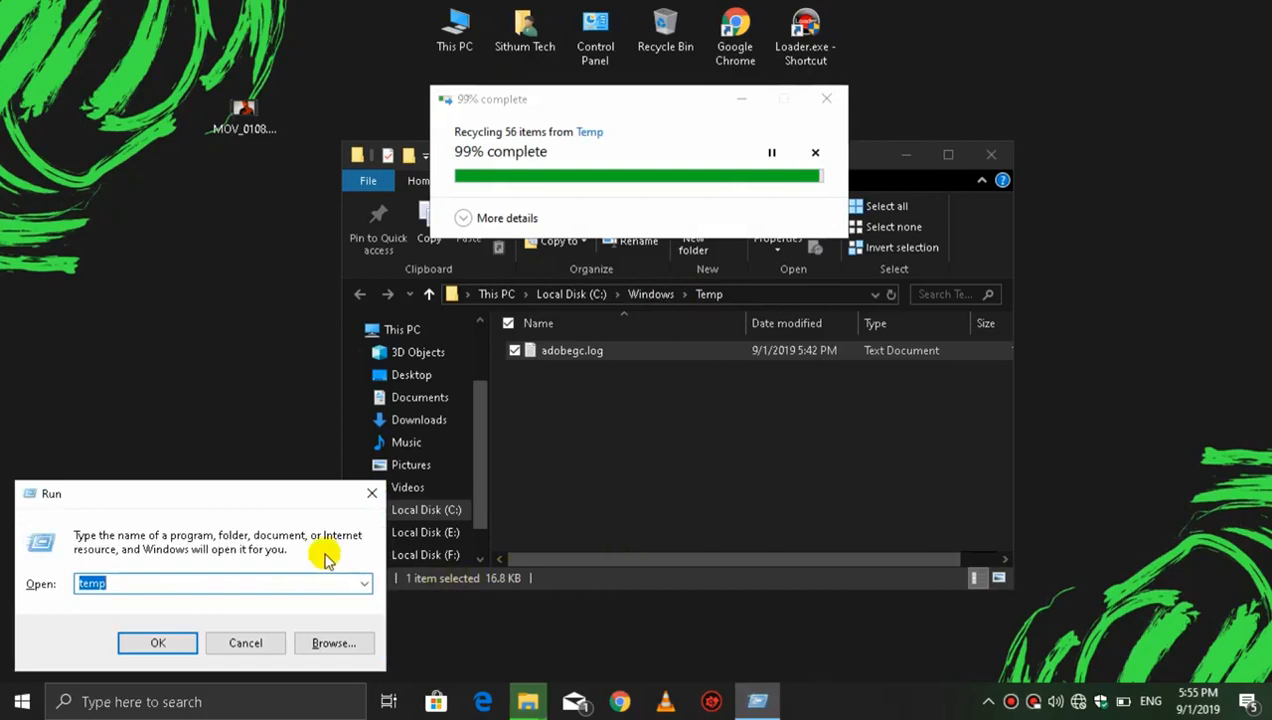
left_click(220, 586)
key("BackSpace")
key("BackSpace")
key("BackSpace")
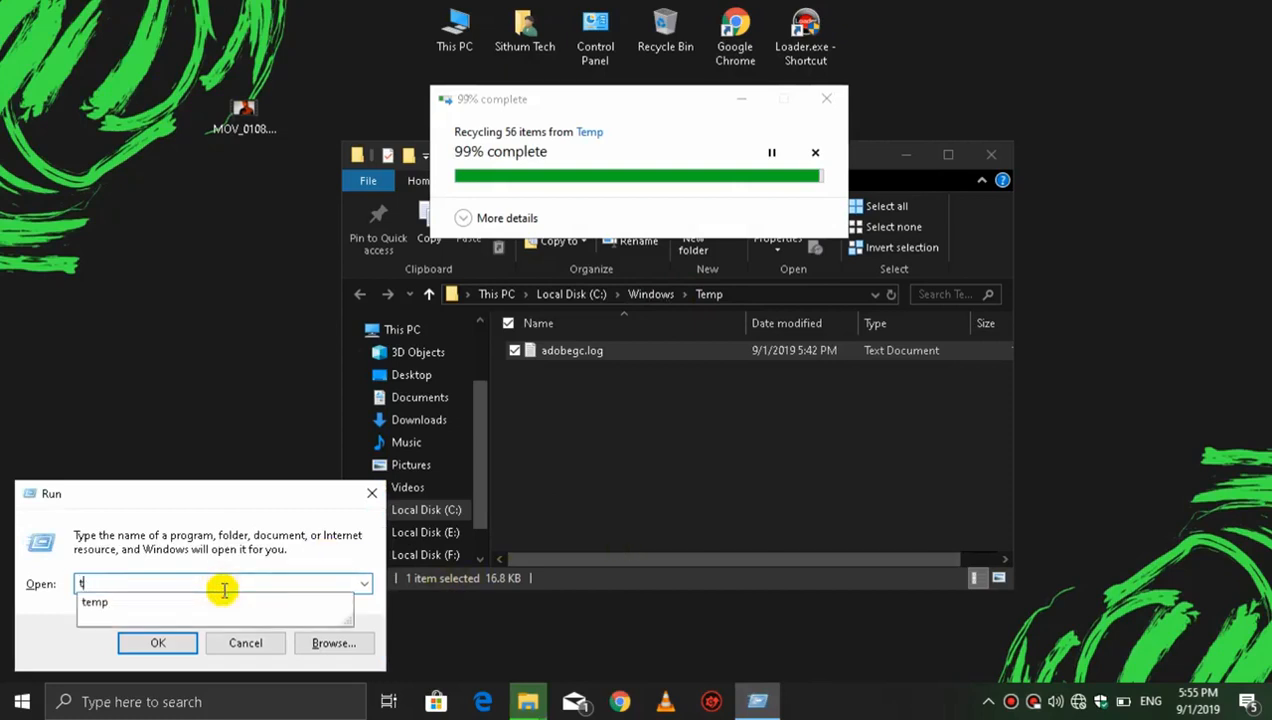
key("BackSpace")
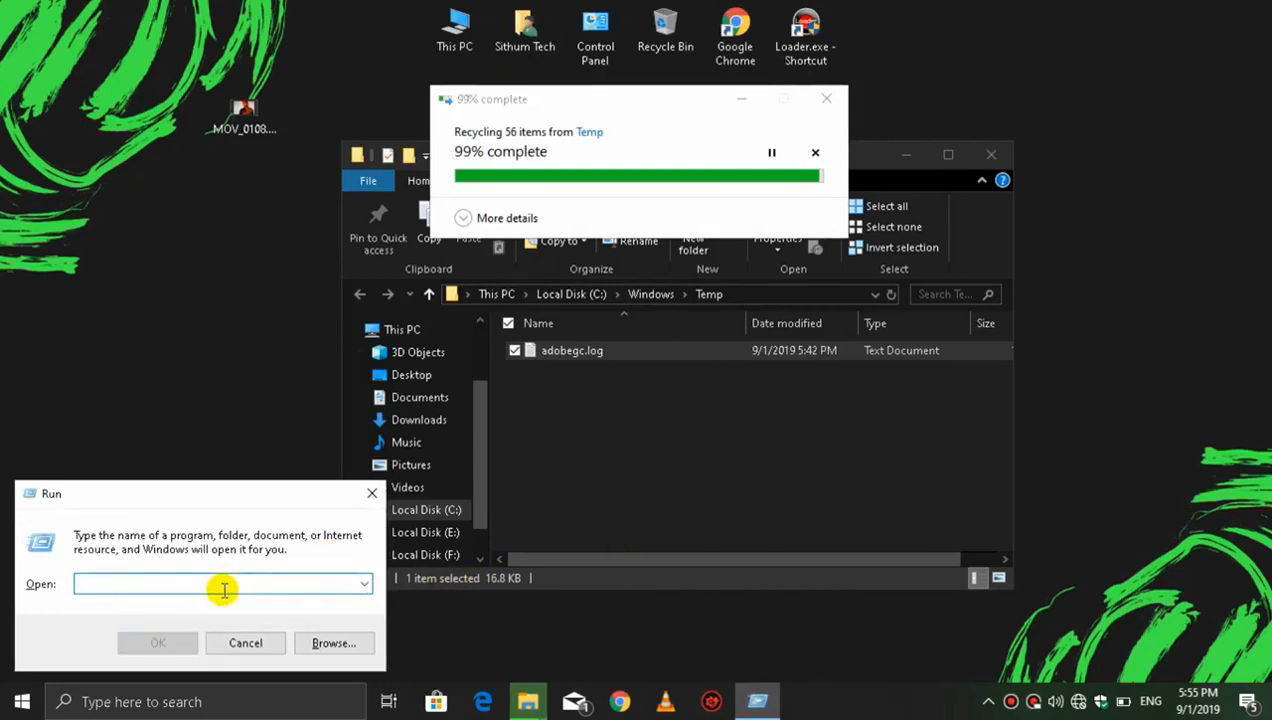
type("%temp")
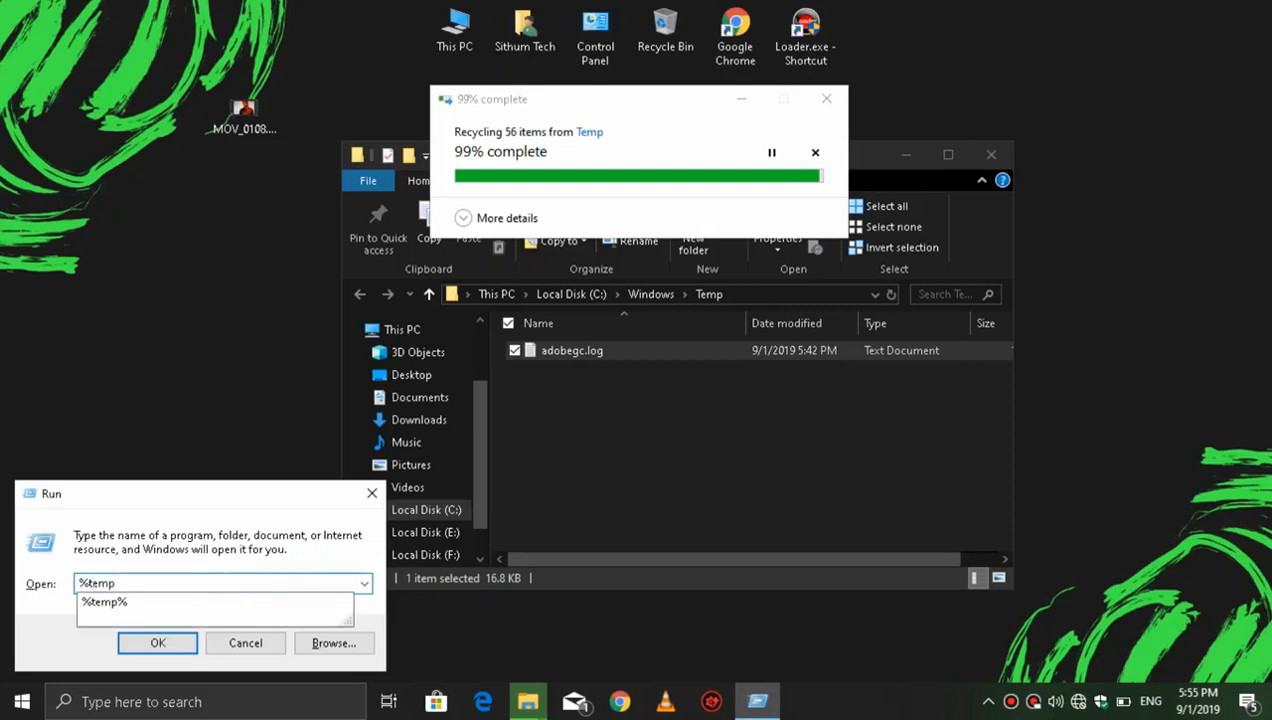
type("%")
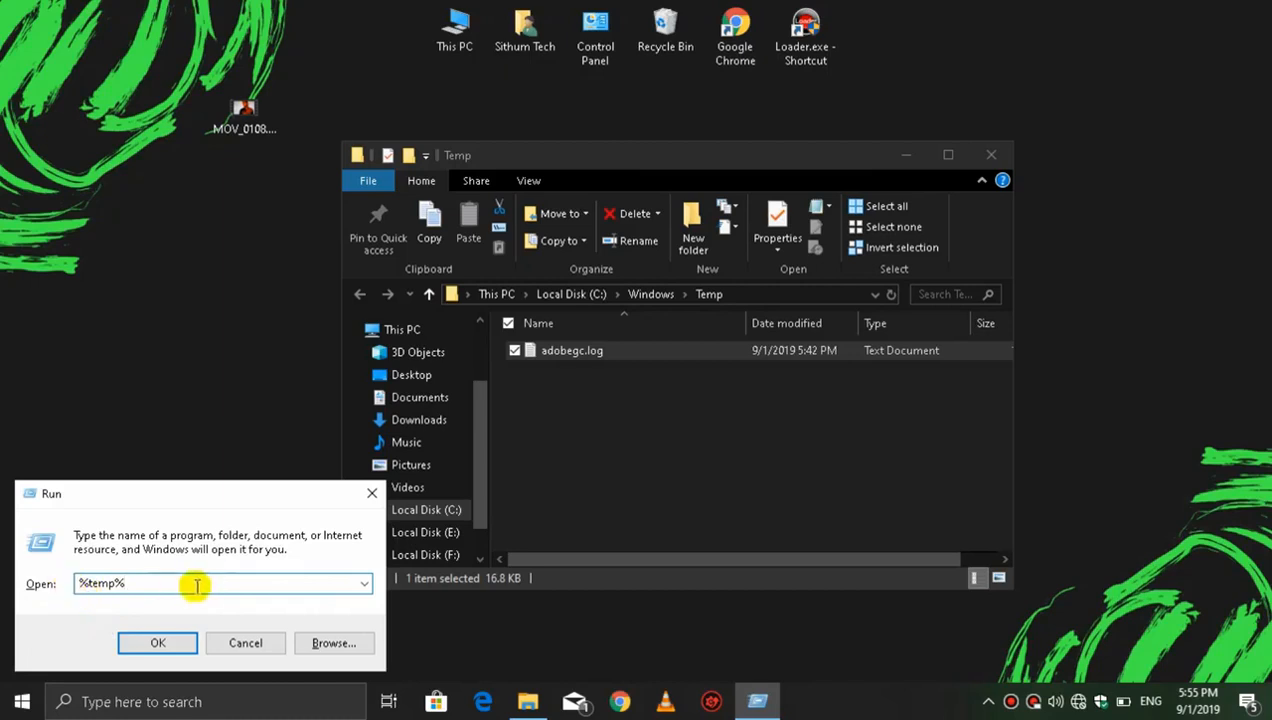
left_click(145, 646)
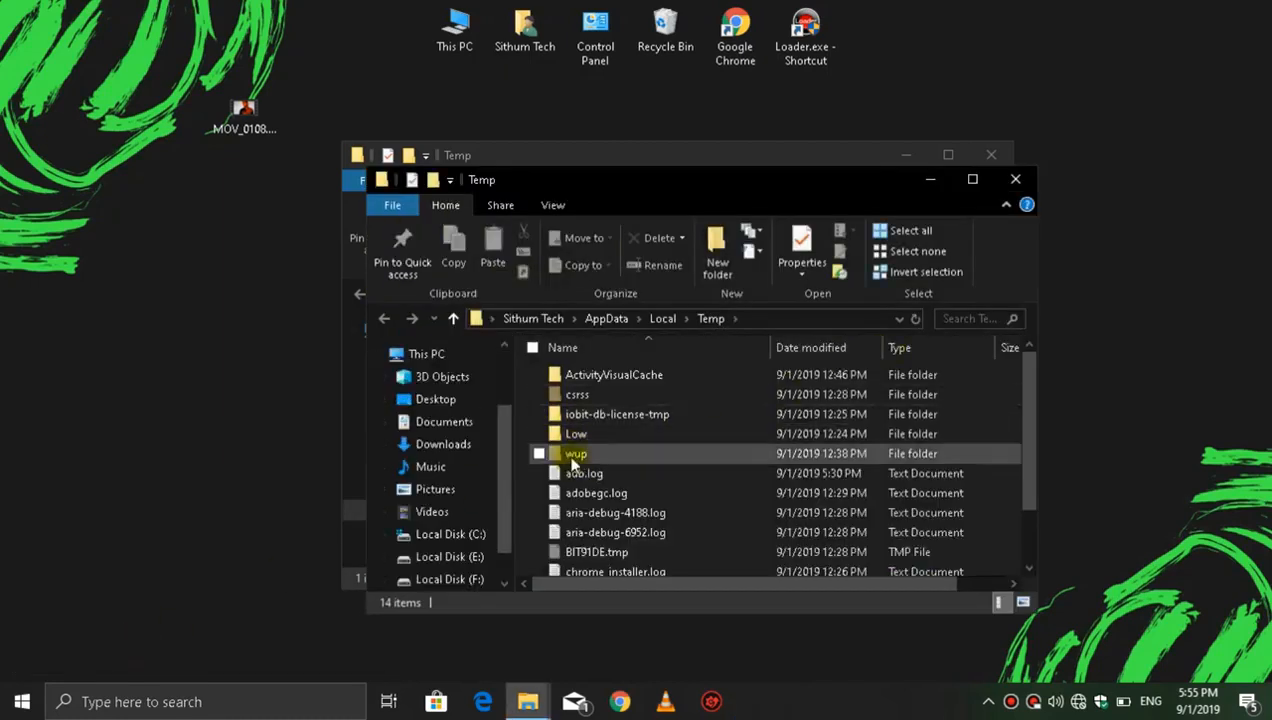
- Delete all items in the user's Temp folder and close both Temp windows
key("ctrl+a")
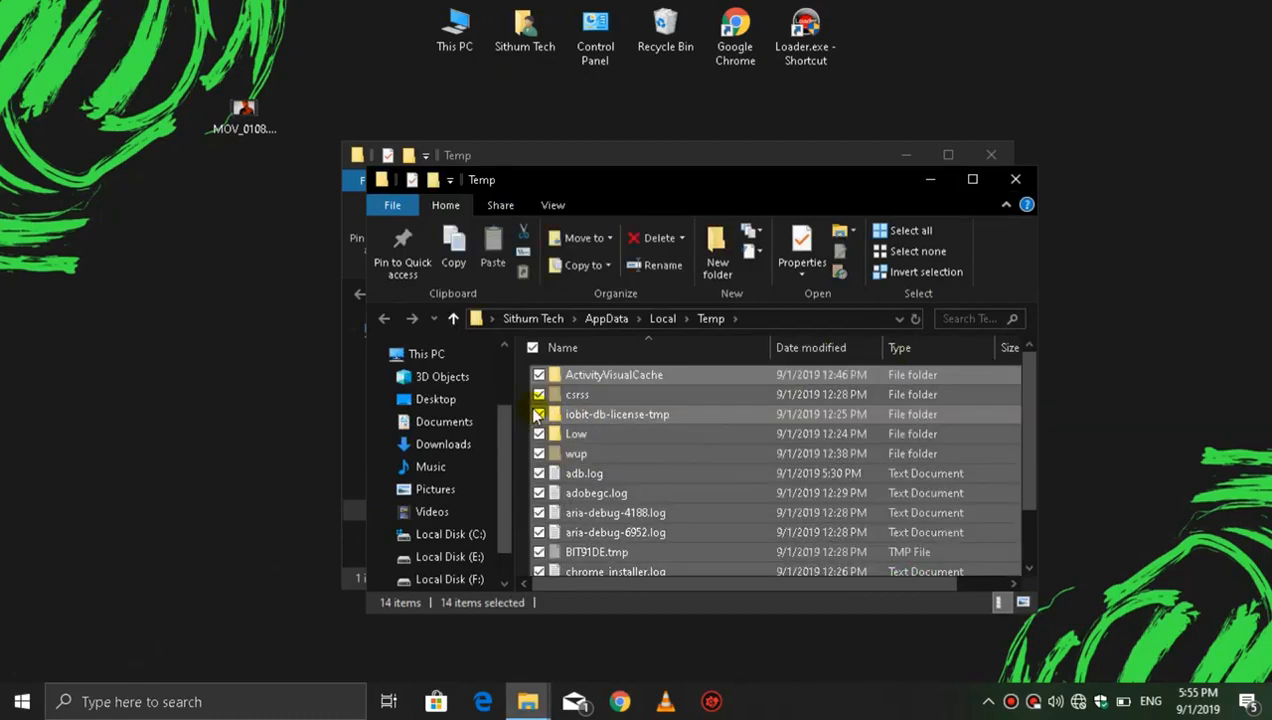
key("Delete")
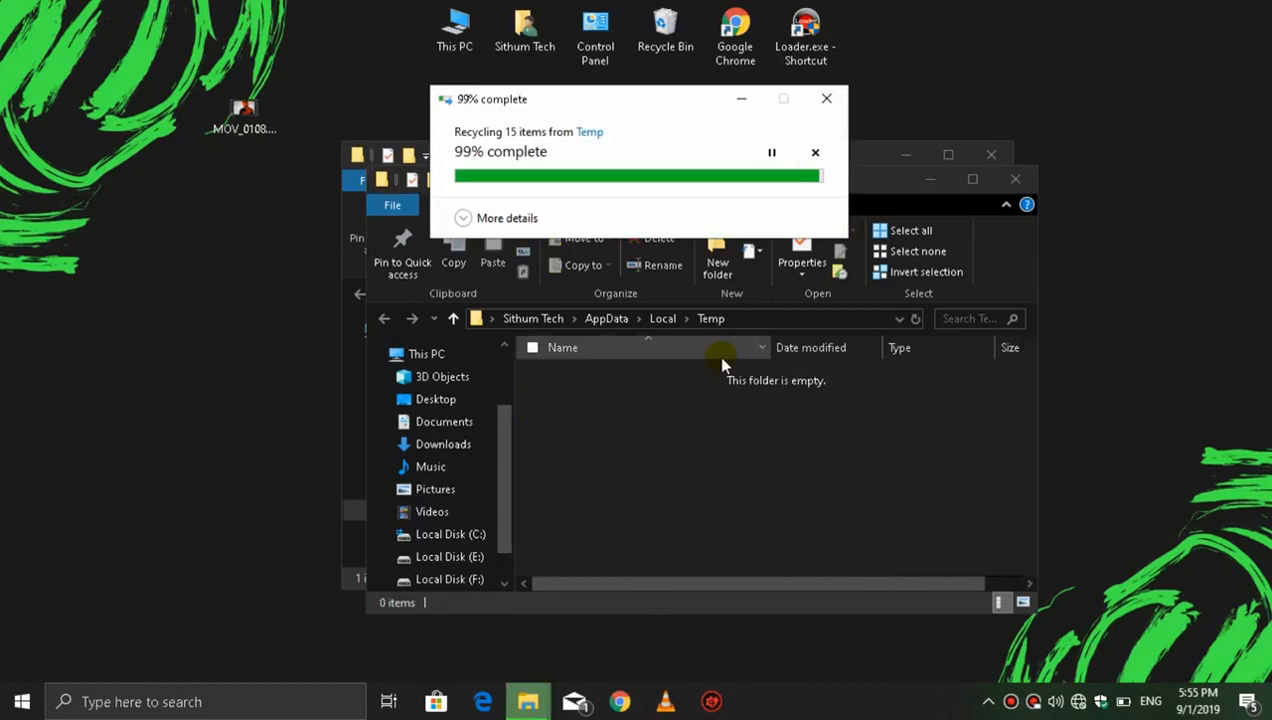
left_click(1014, 180)
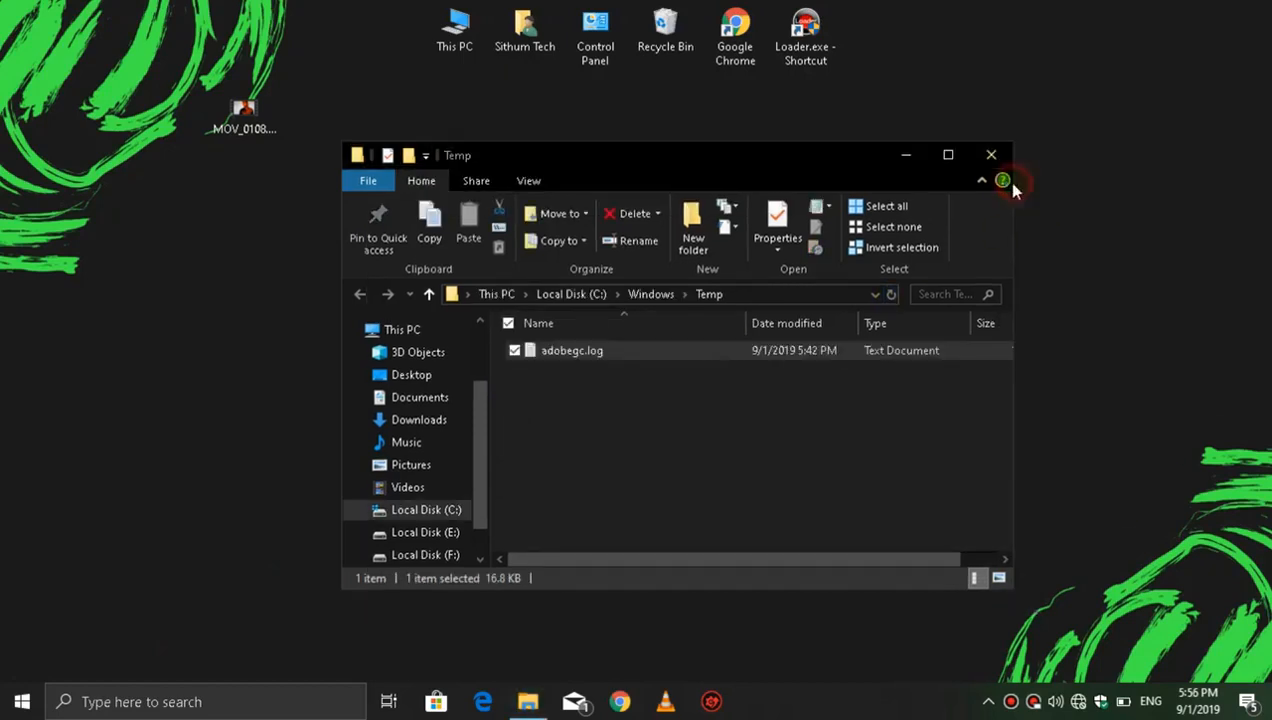
left_click(992, 160)
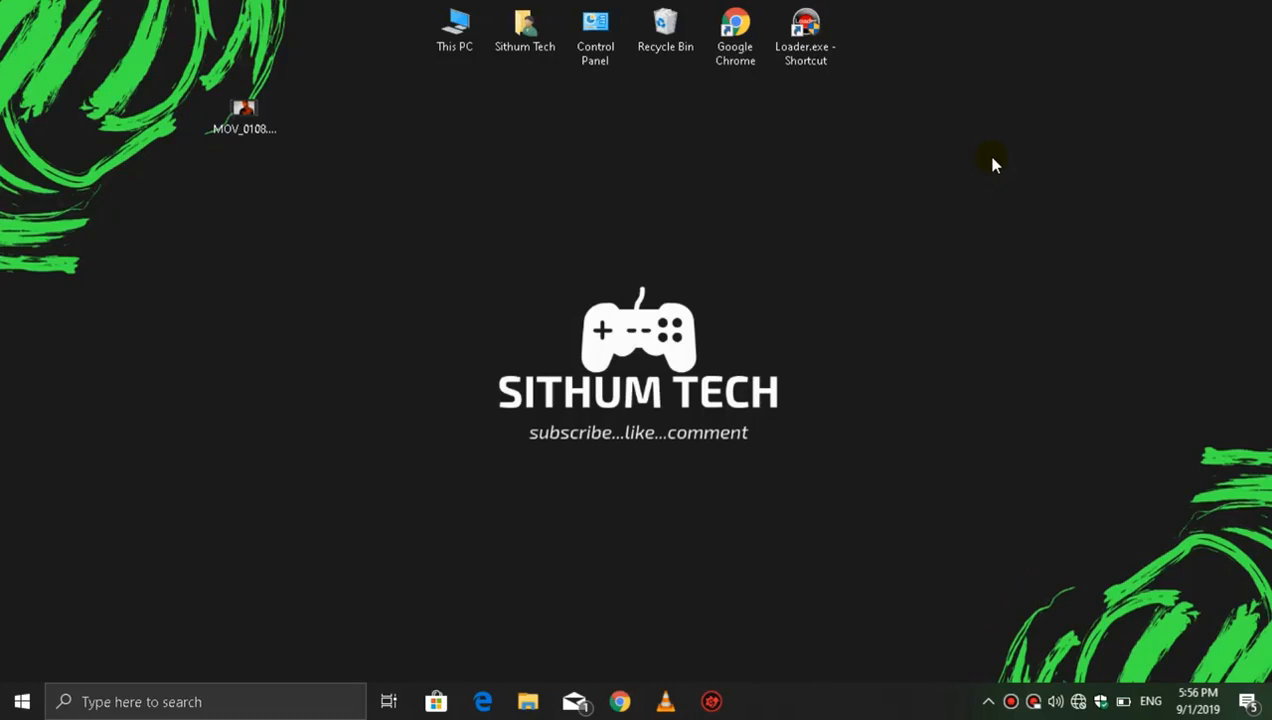
- Open This PC, view the properties of Local Disk (C:), and start Disk Cleanup for that drive
double_click(463, 47)
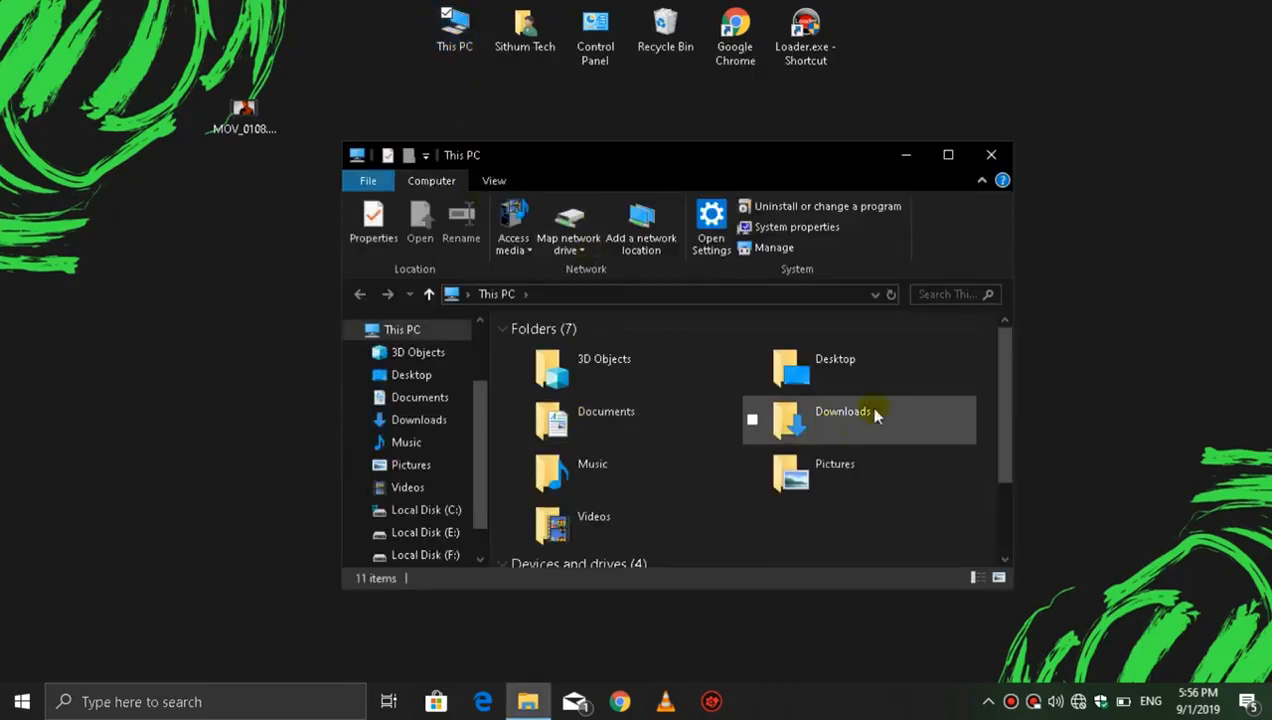
left_click_drag(1006, 396, 972, 525)
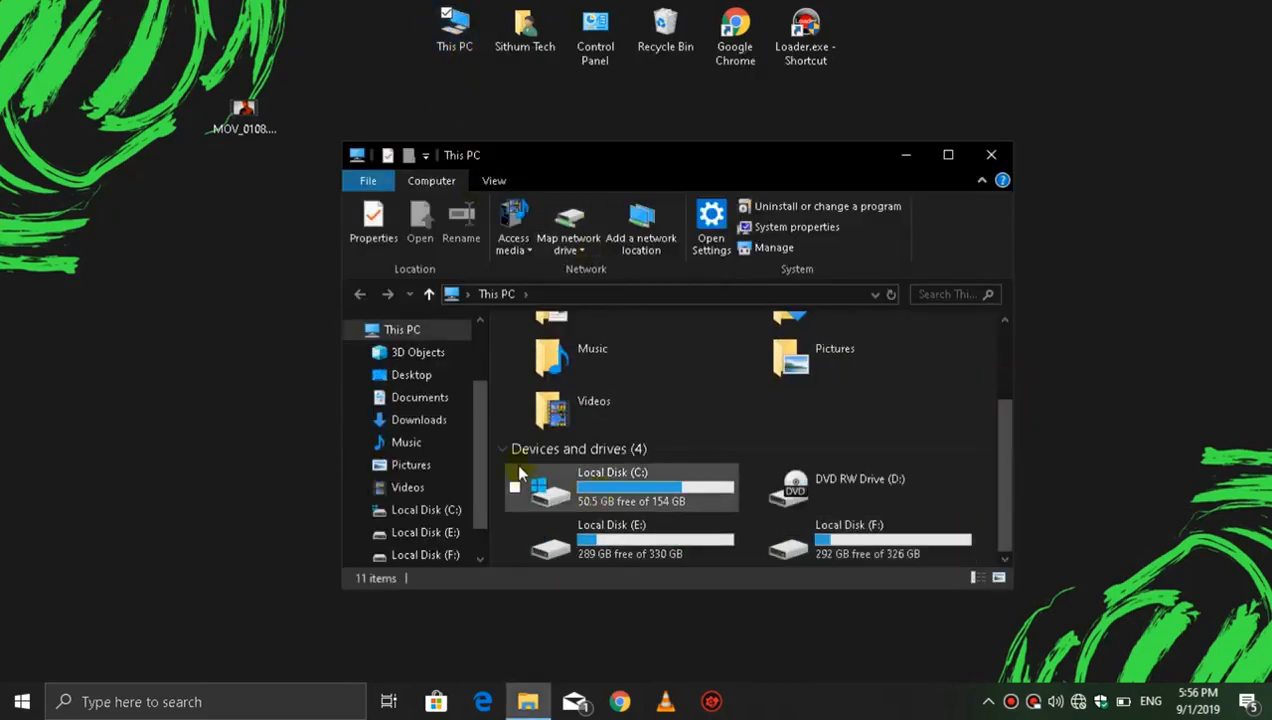
mouse_move(614, 502)
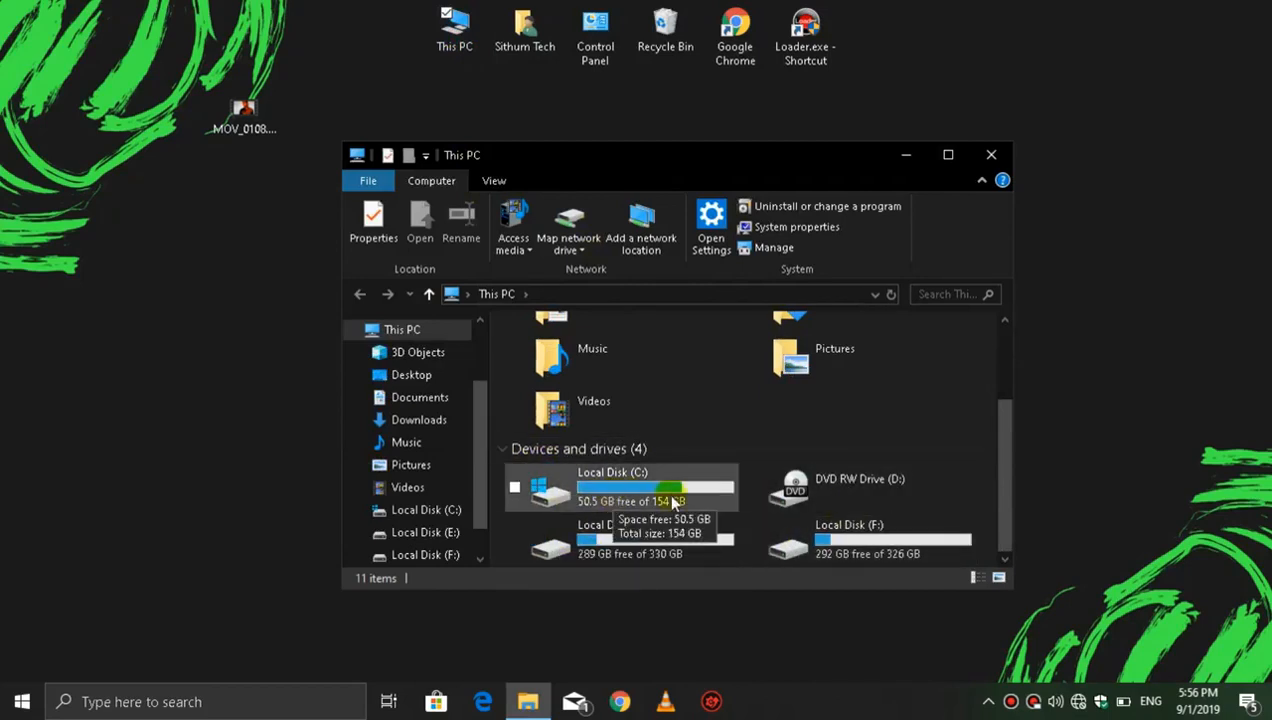
left_click(528, 488)
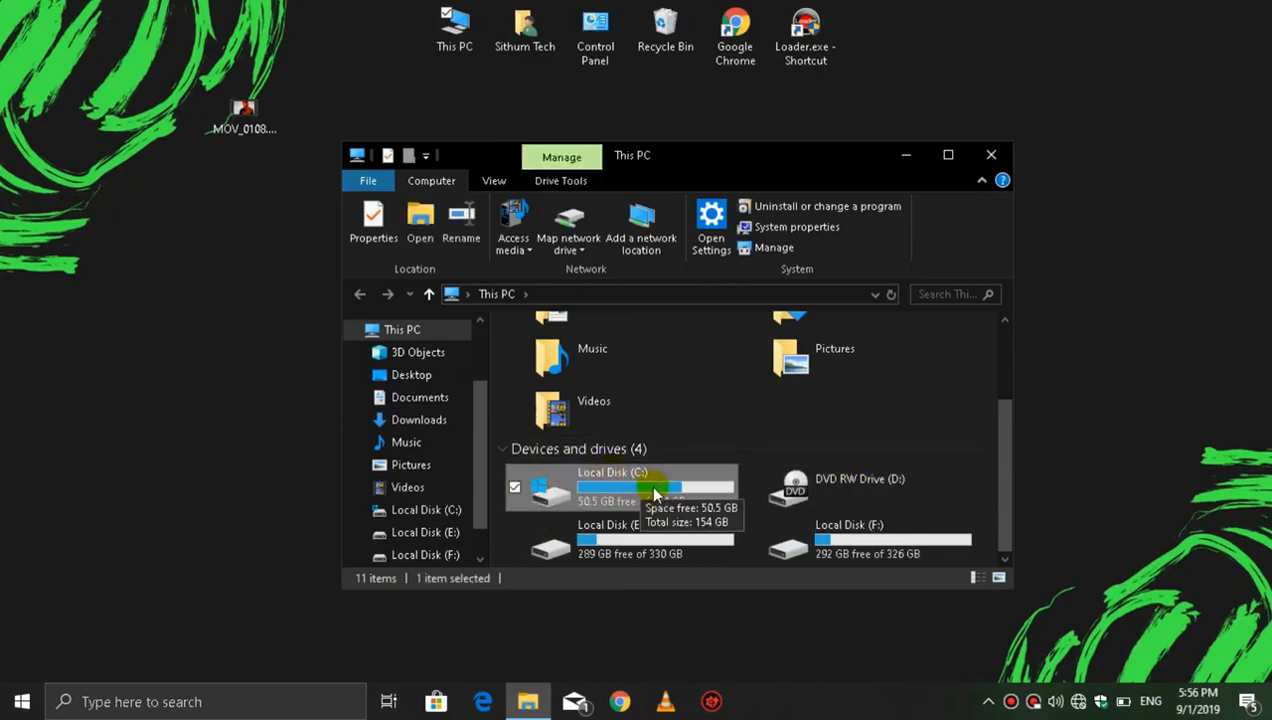
right_click(653, 486)
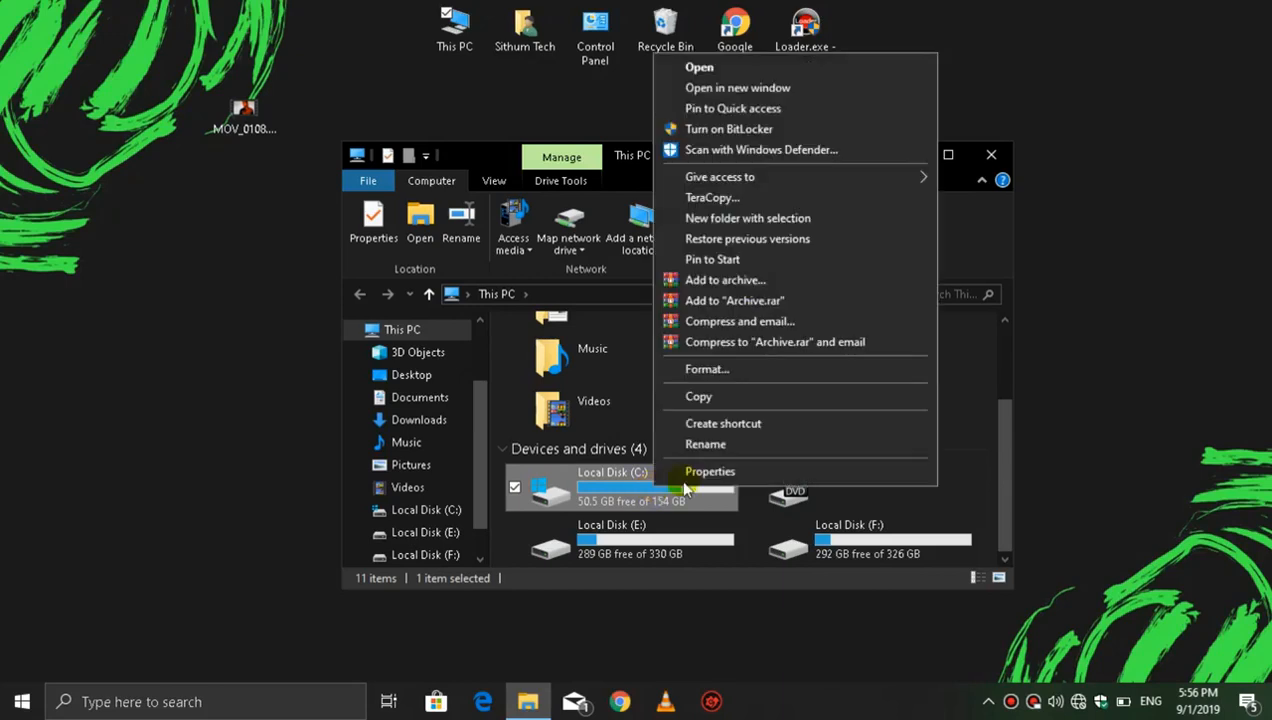
left_click(772, 472)
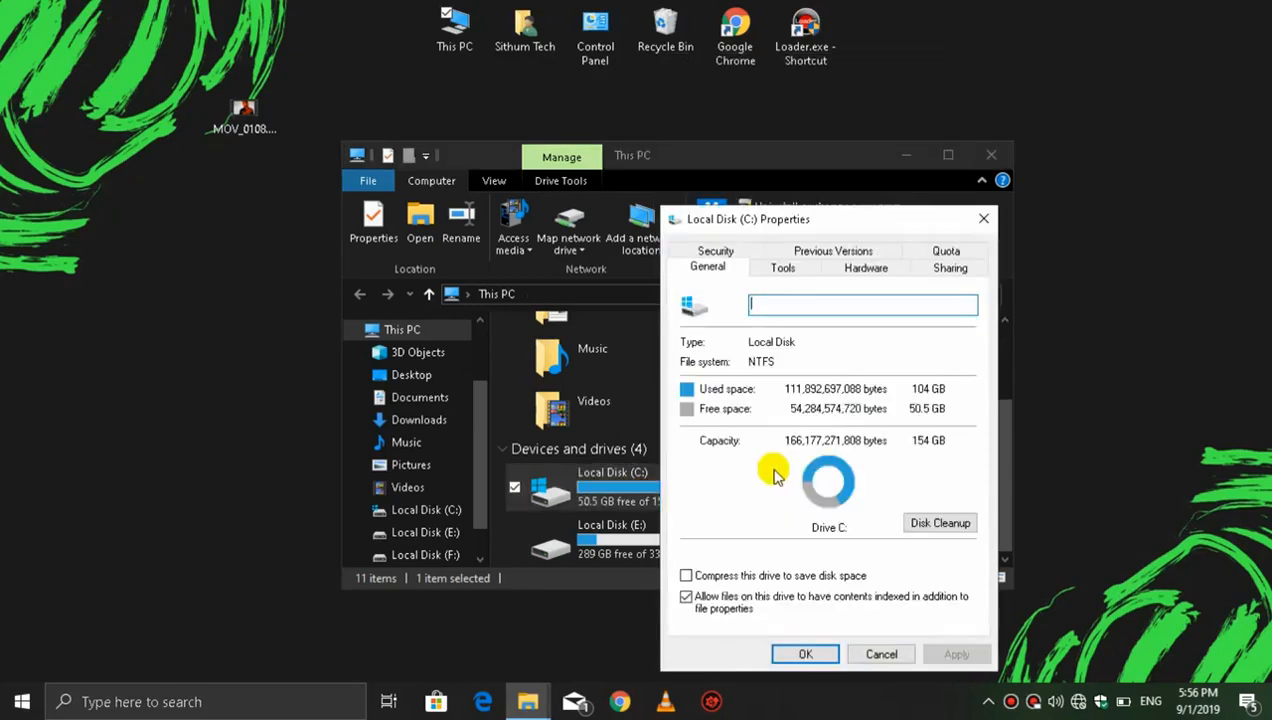
left_click(818, 219)
left_click(796, 206)
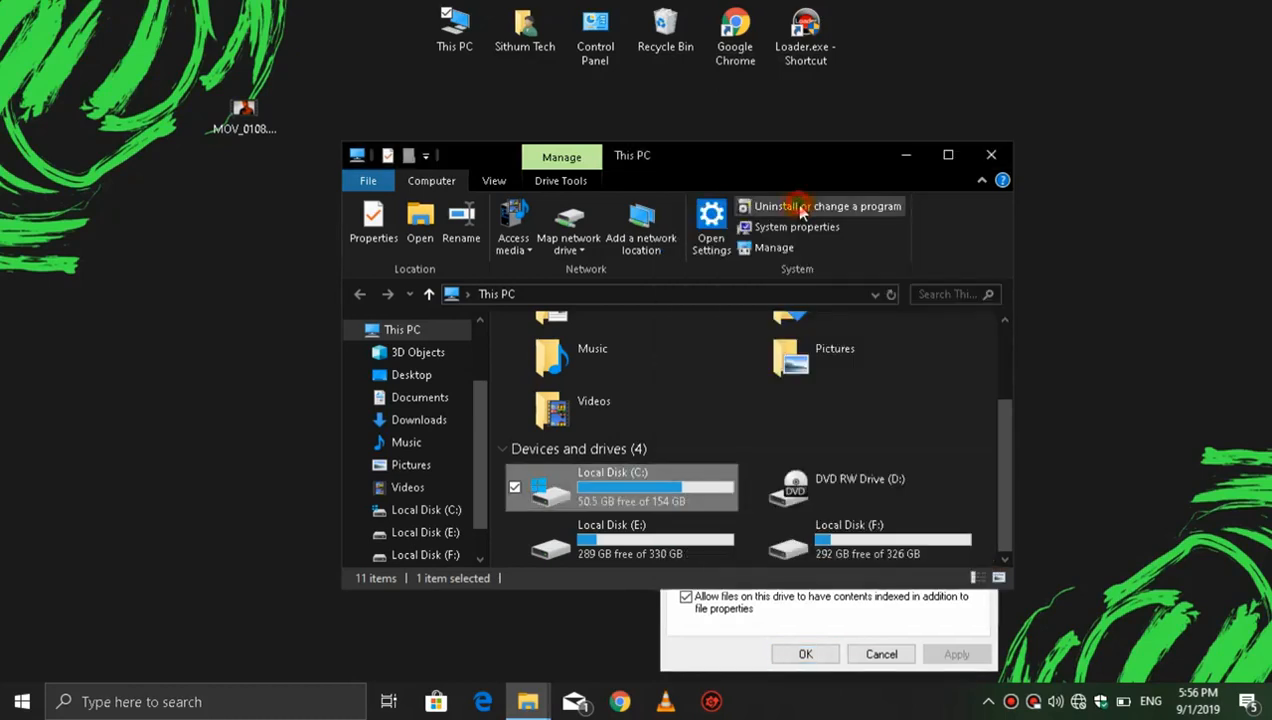
left_click(697, 655)
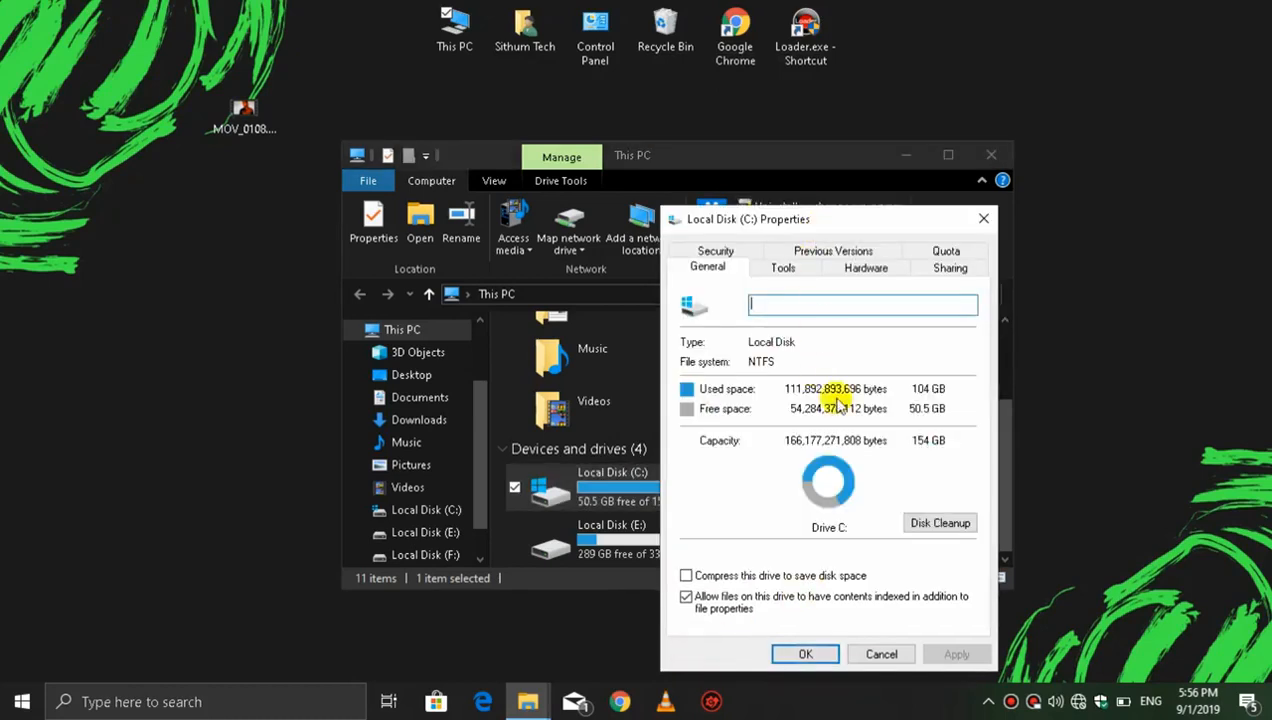
left_click(956, 524)
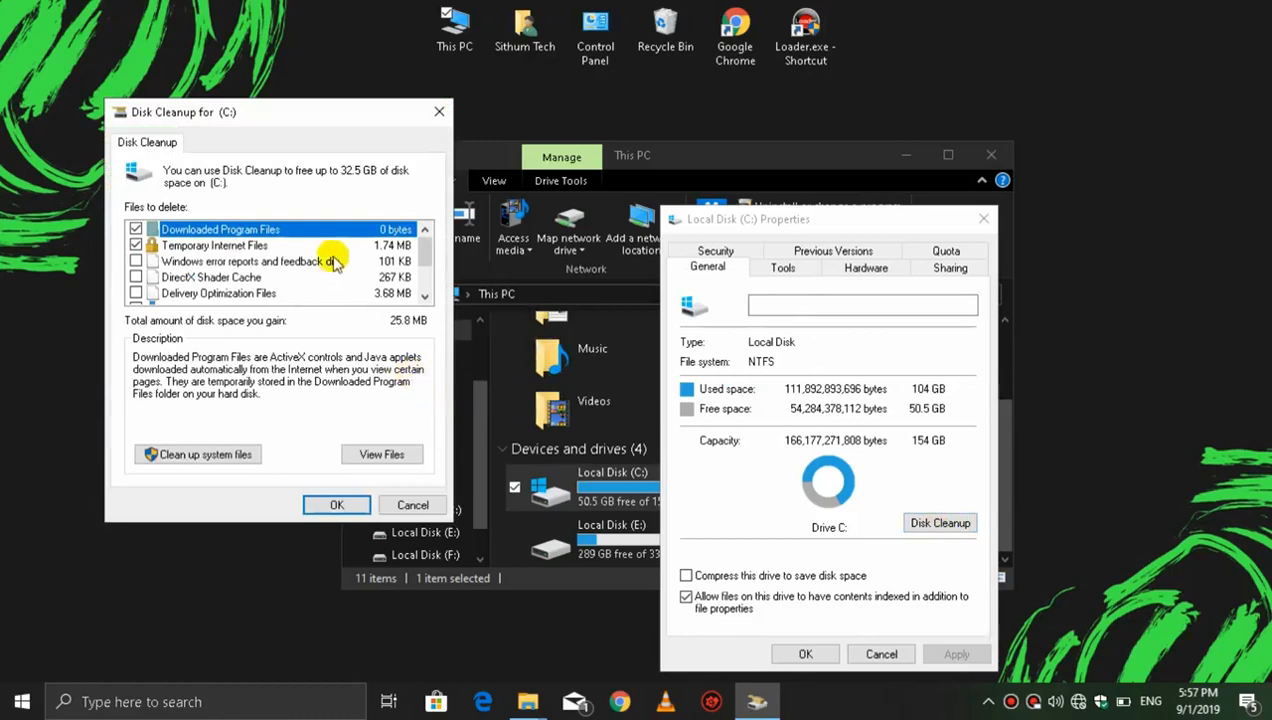
- Include the Windows error reports and feedback, DirectX Shader Cache and Delivery Optimization Files in the files to delete
left_click_drag(427, 257, 424, 316)
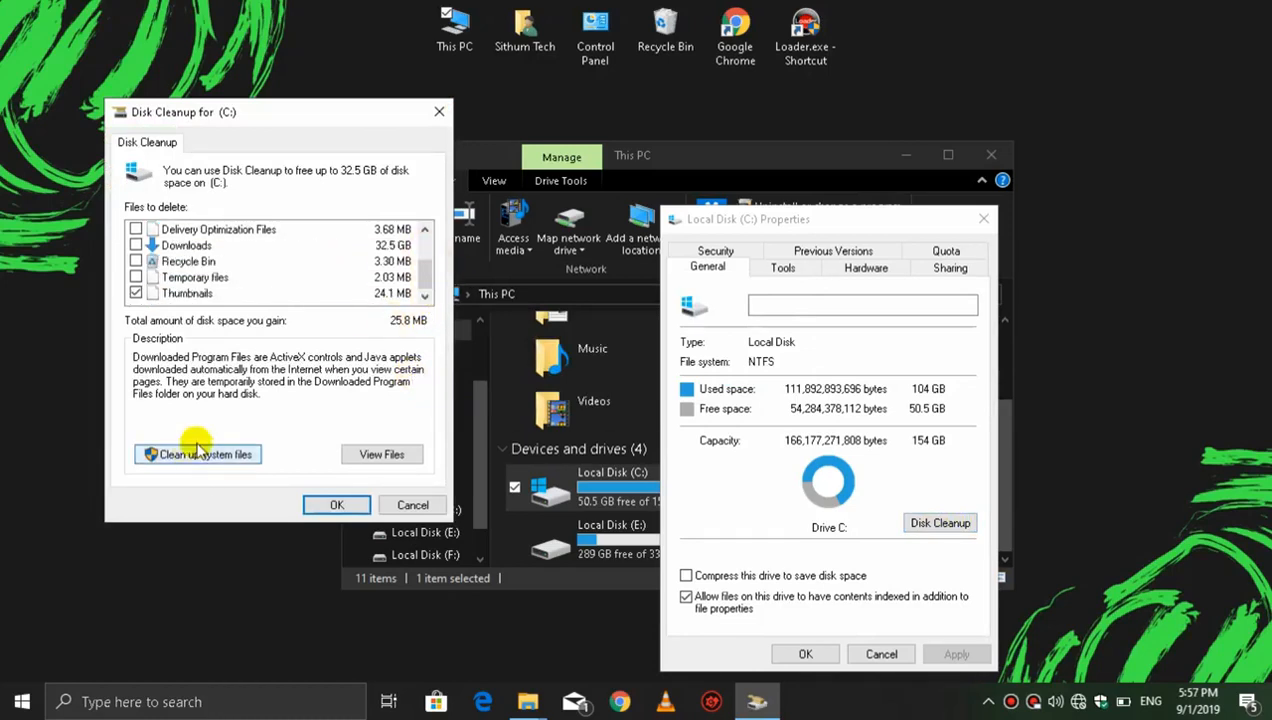
left_click_drag(424, 287, 426, 244)
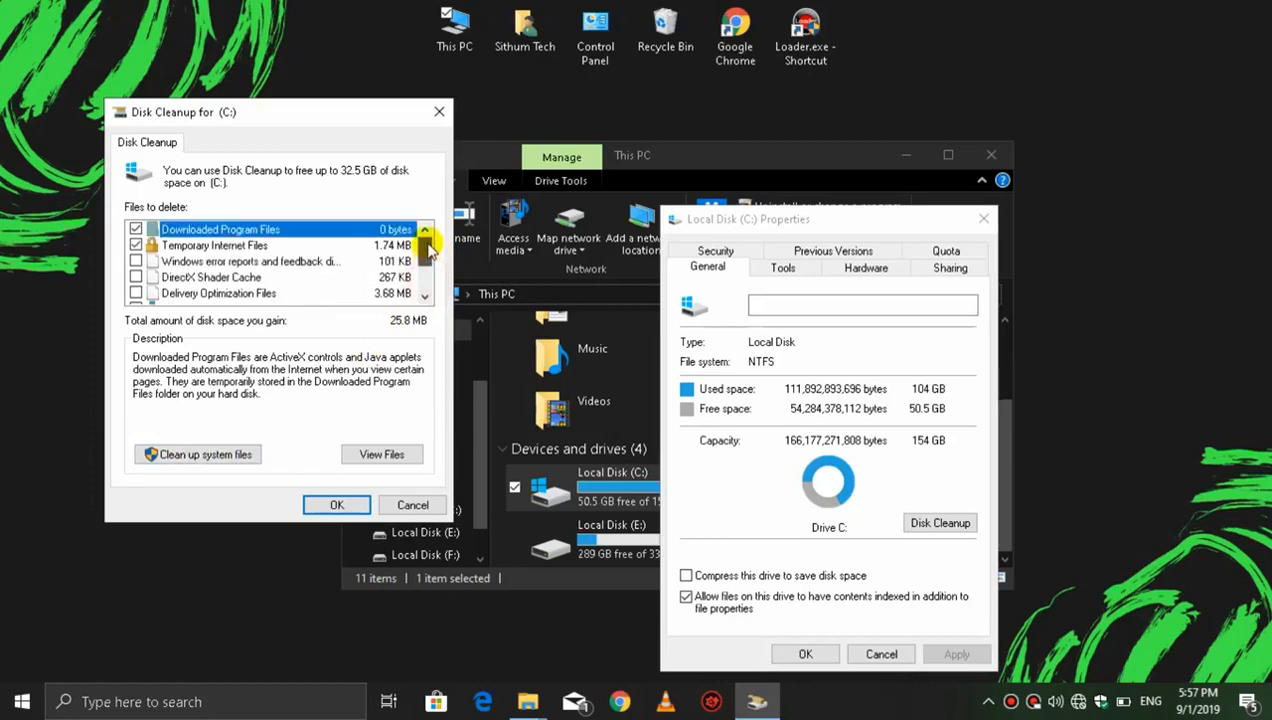
left_click(135, 261)
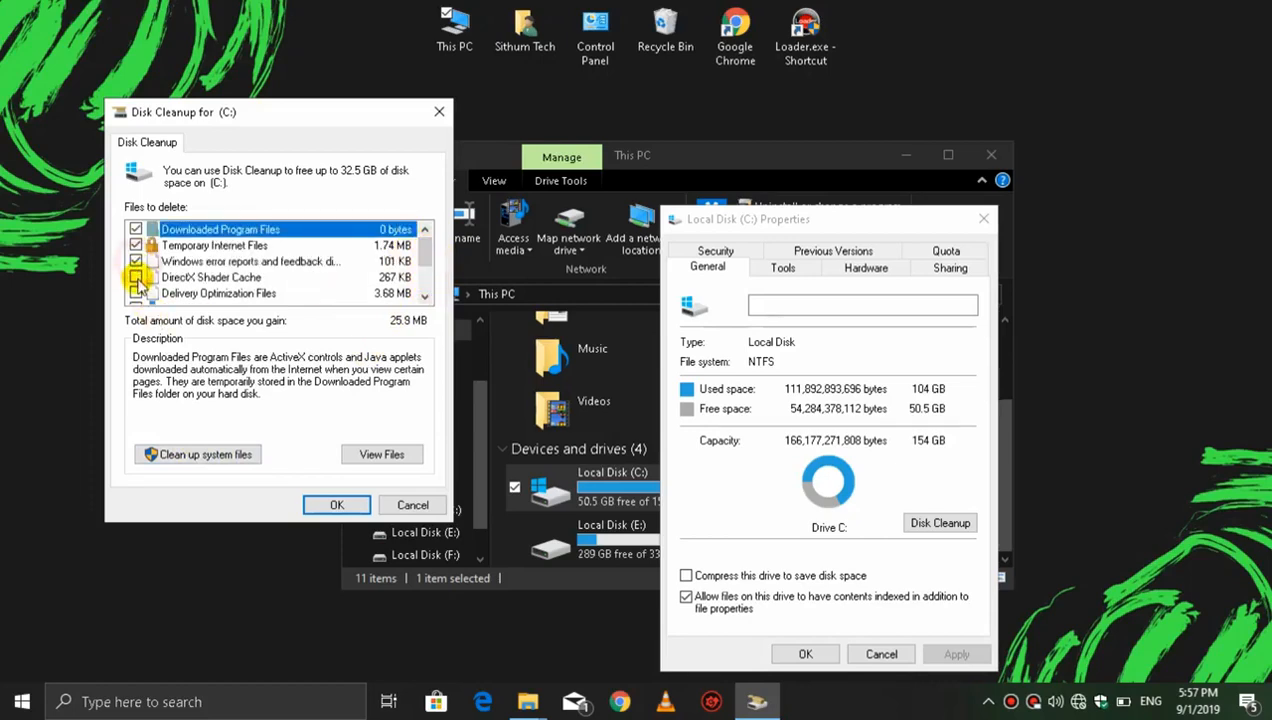
left_click(135, 277)
left_click(135, 293)
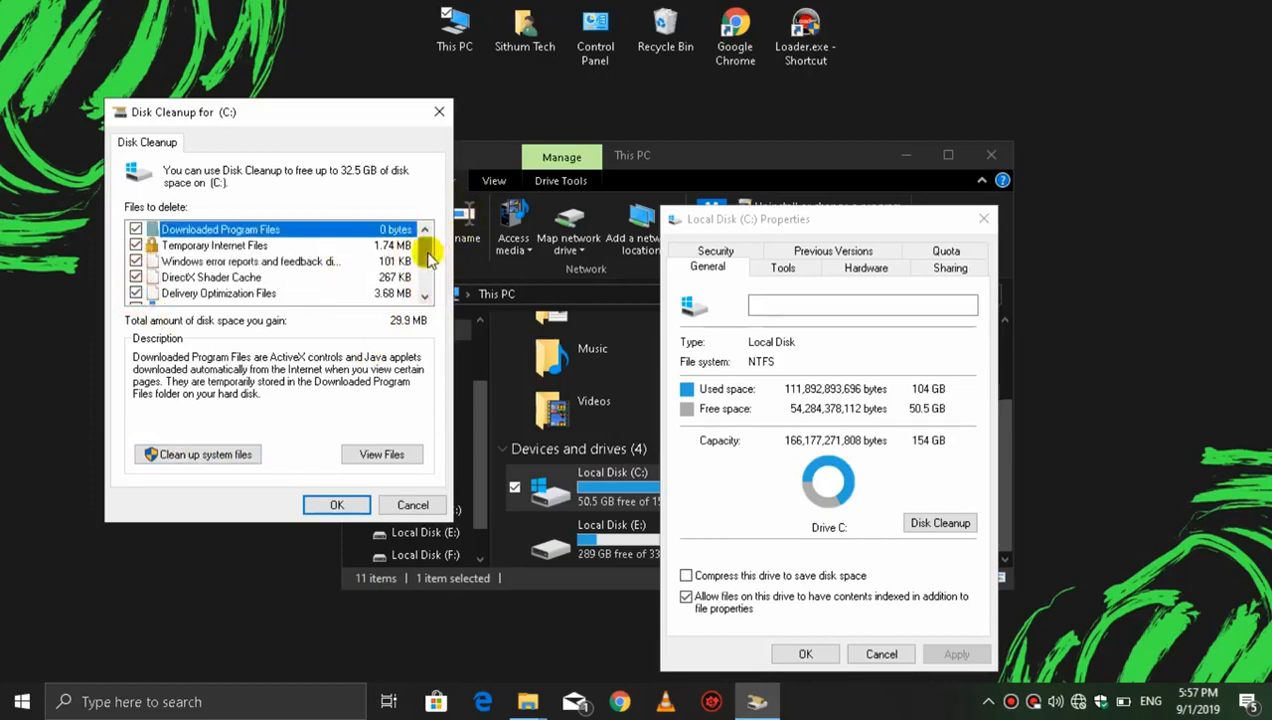
- Include Temporary files and Recycle Bin in the cleanup, but leave Downloads excluded
left_click_drag(421, 248, 424, 289)
left_click(135, 277)
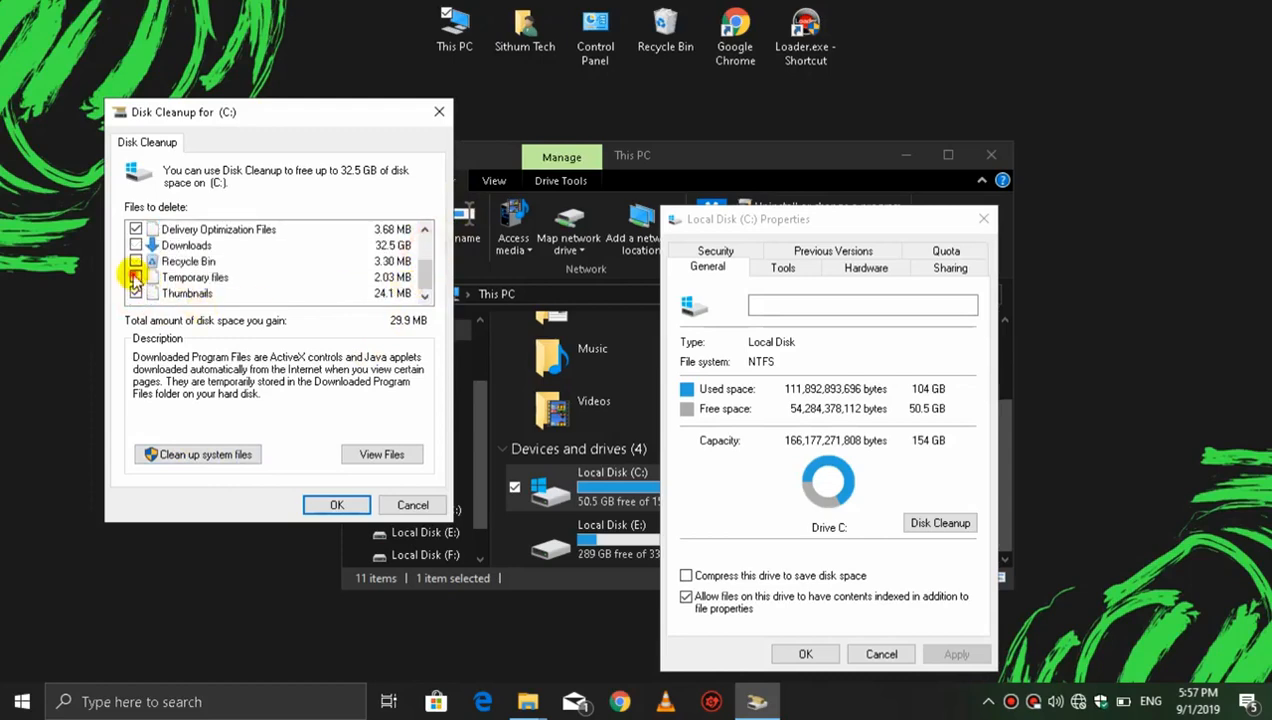
left_click(135, 261)
left_click(135, 245)
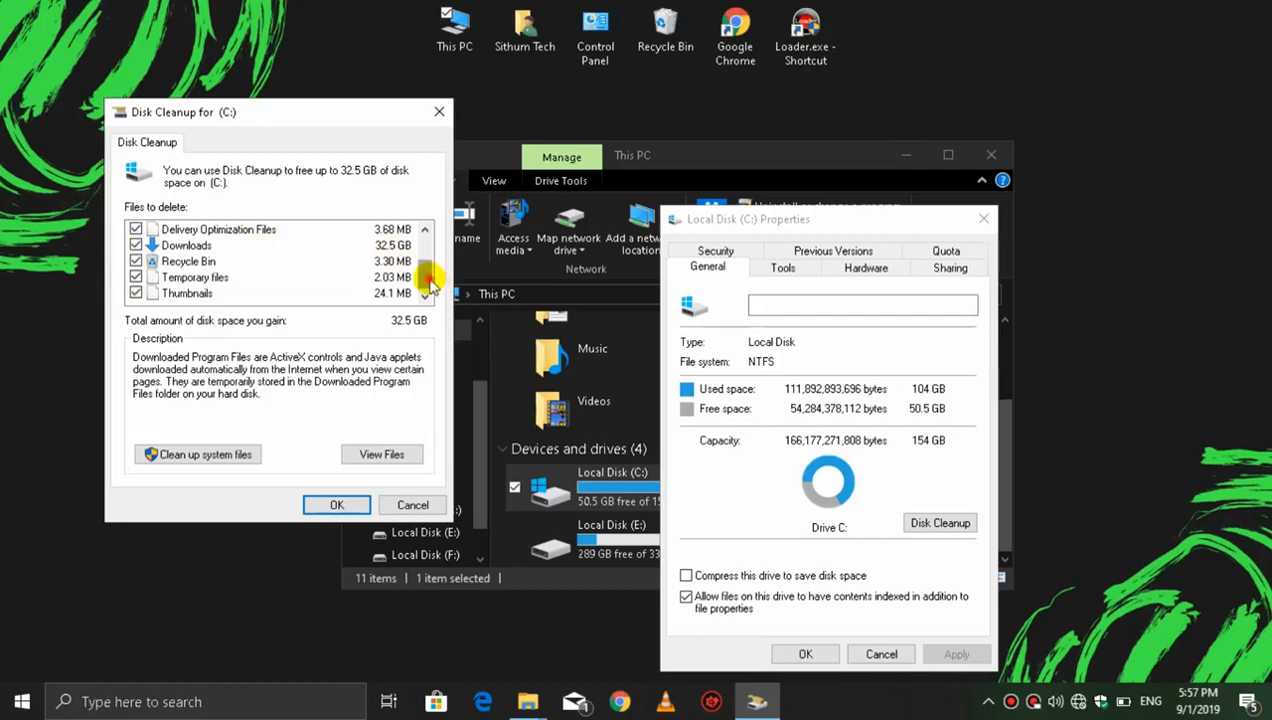
left_click_drag(426, 279, 429, 276)
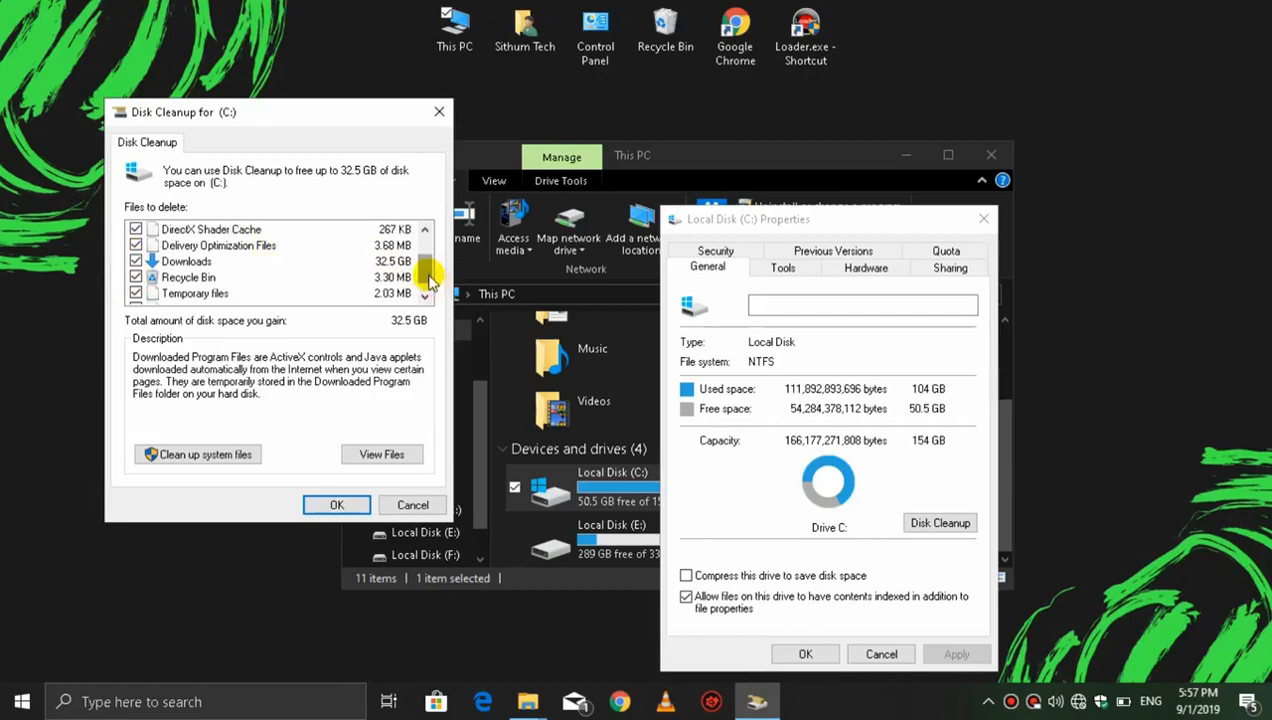
left_click(135, 261)
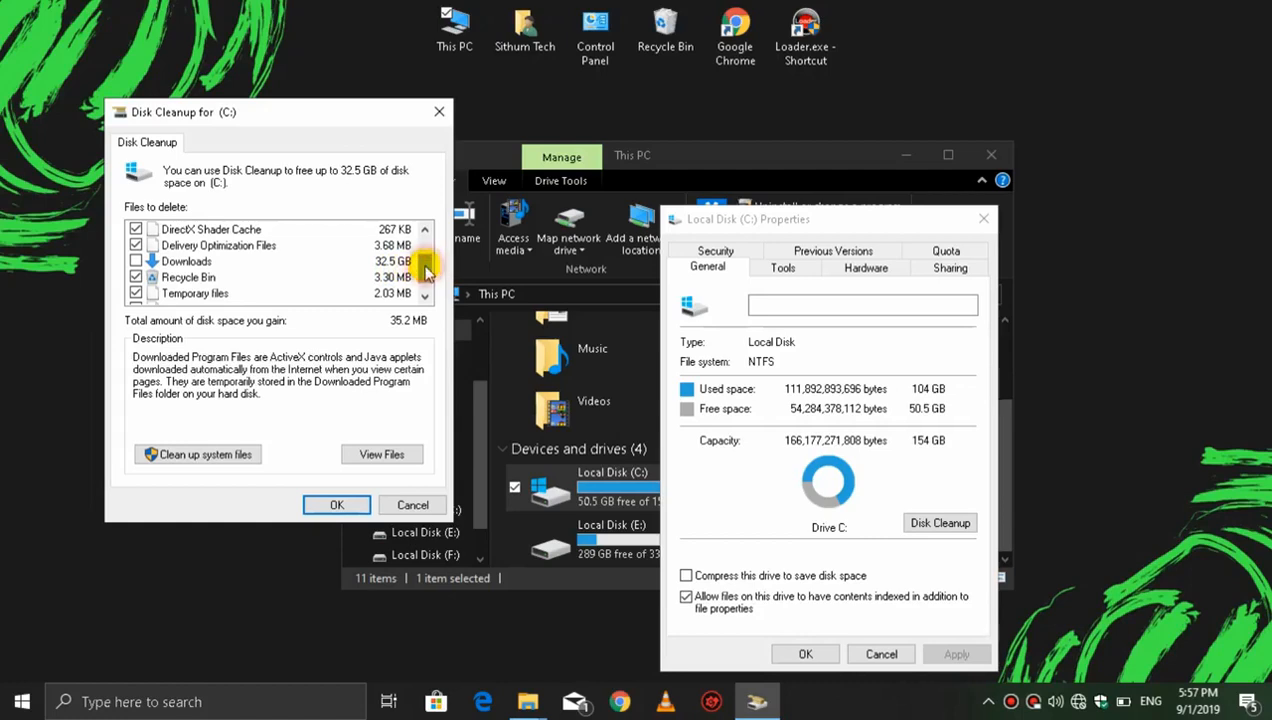
- Run the cleanup to permanently delete the selected file categories, and close the drive's properties
mouse_move(426, 264)
left_mouse_down()
mouse_move(426, 241)
mouse_move(421, 287)
left_mouse_up()
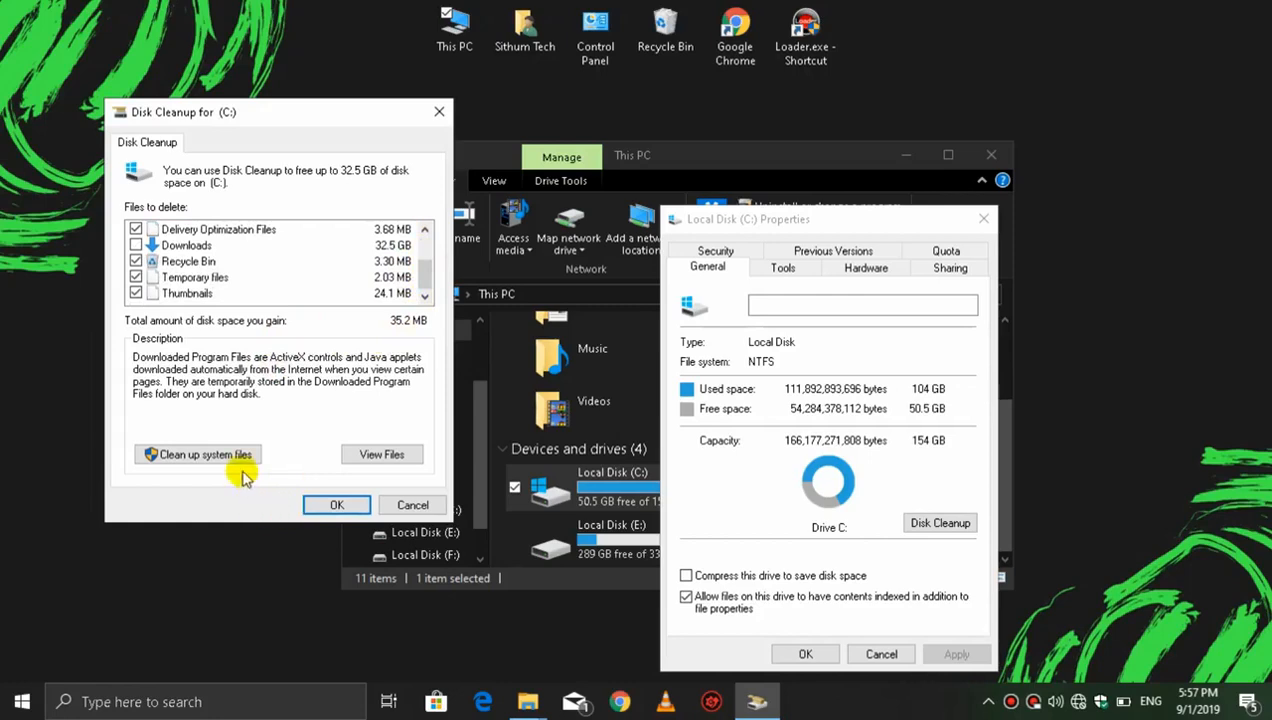
mouse_move(423, 272)
left_mouse_down()
mouse_move(422, 236)
mouse_move(425, 285)
left_mouse_up()
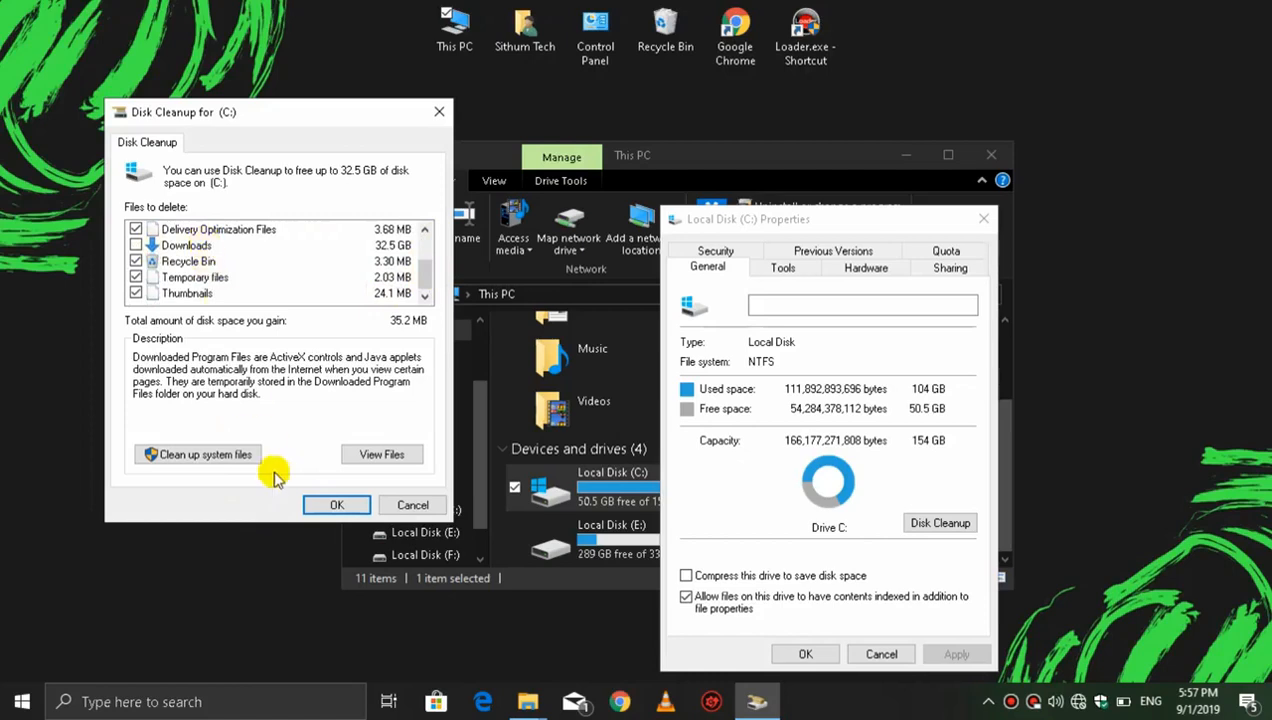
left_click(312, 507)
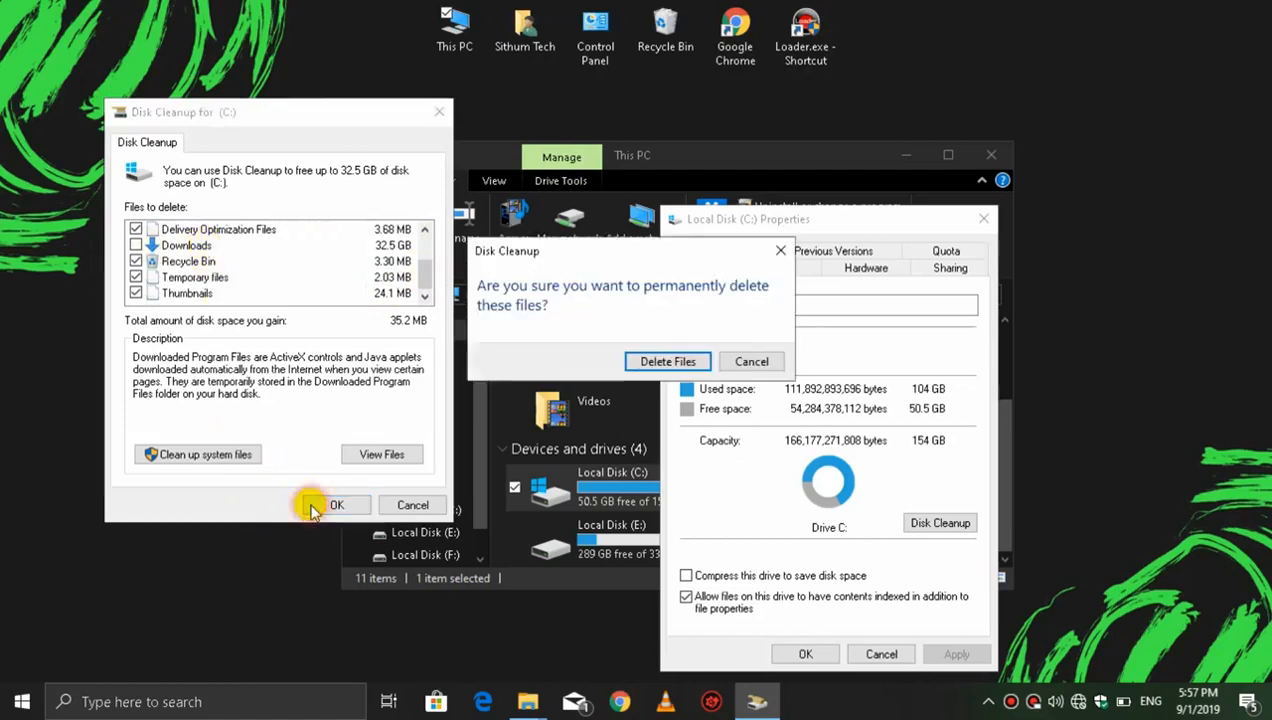
left_click(668, 361)
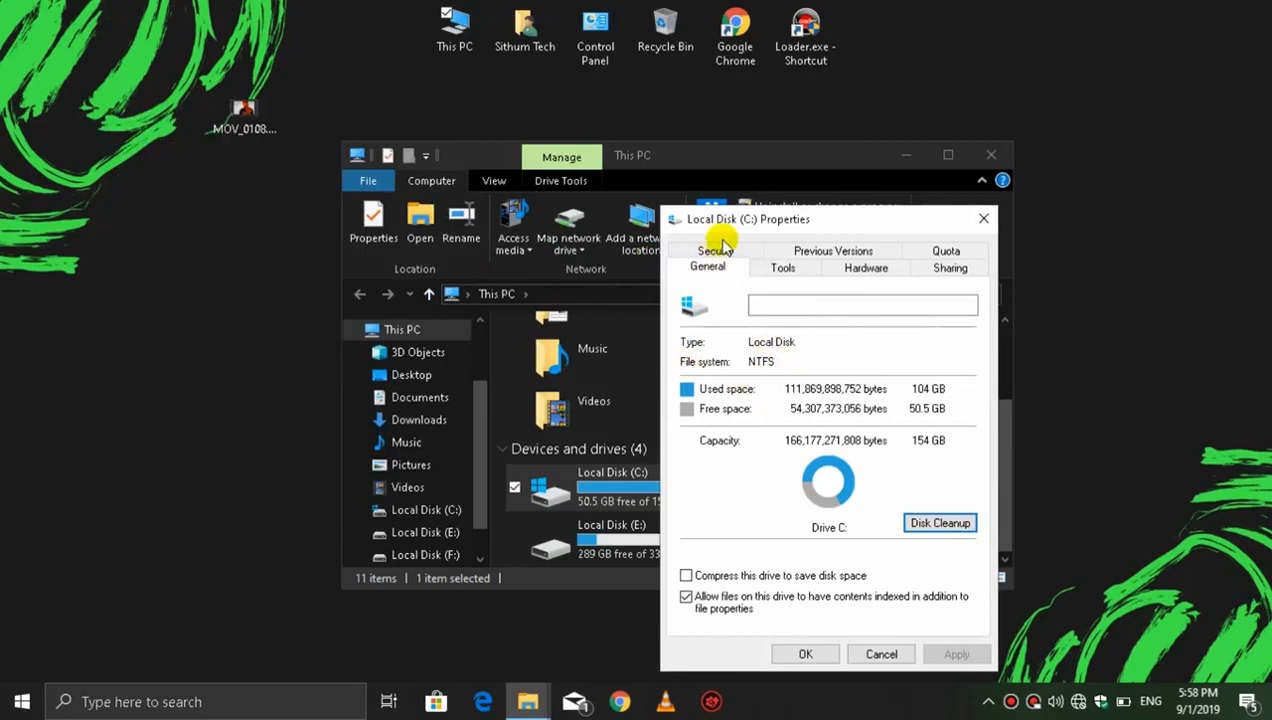
left_click(984, 229)
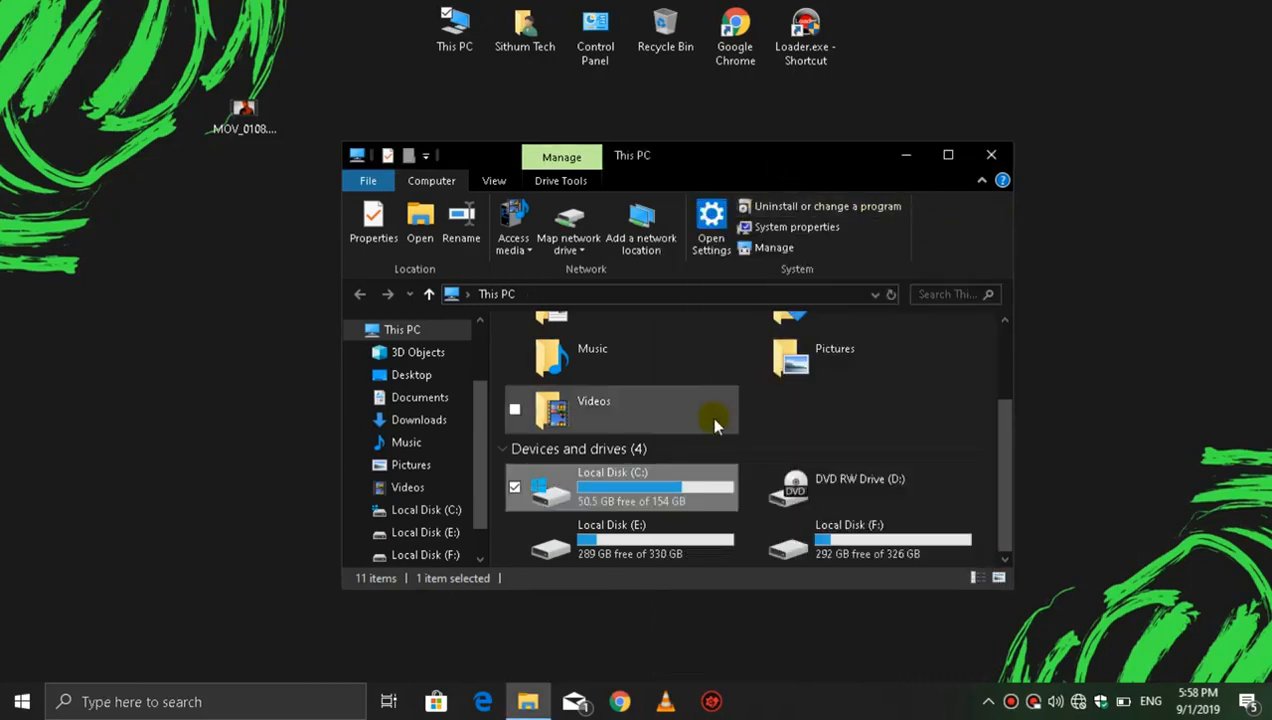
- Check the free space on Local Disk (C:) in This PC, and minimize the window
mouse_move(660, 500)
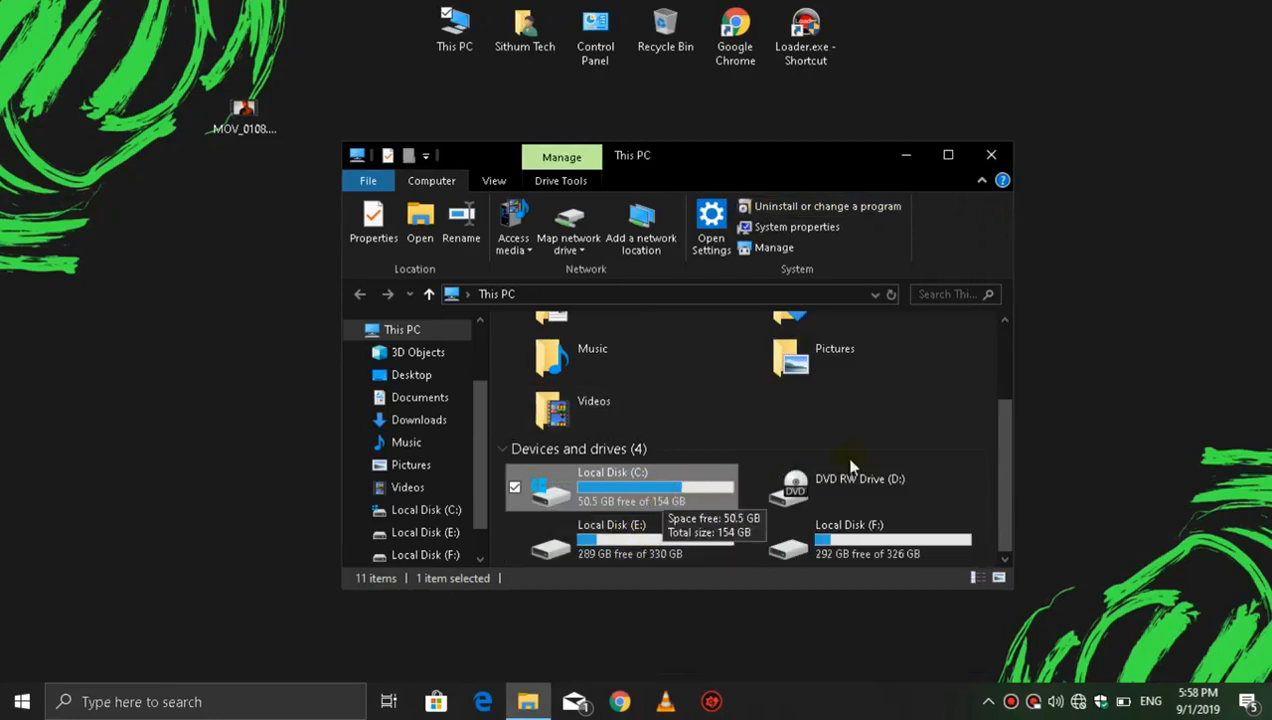
left_click(942, 418)
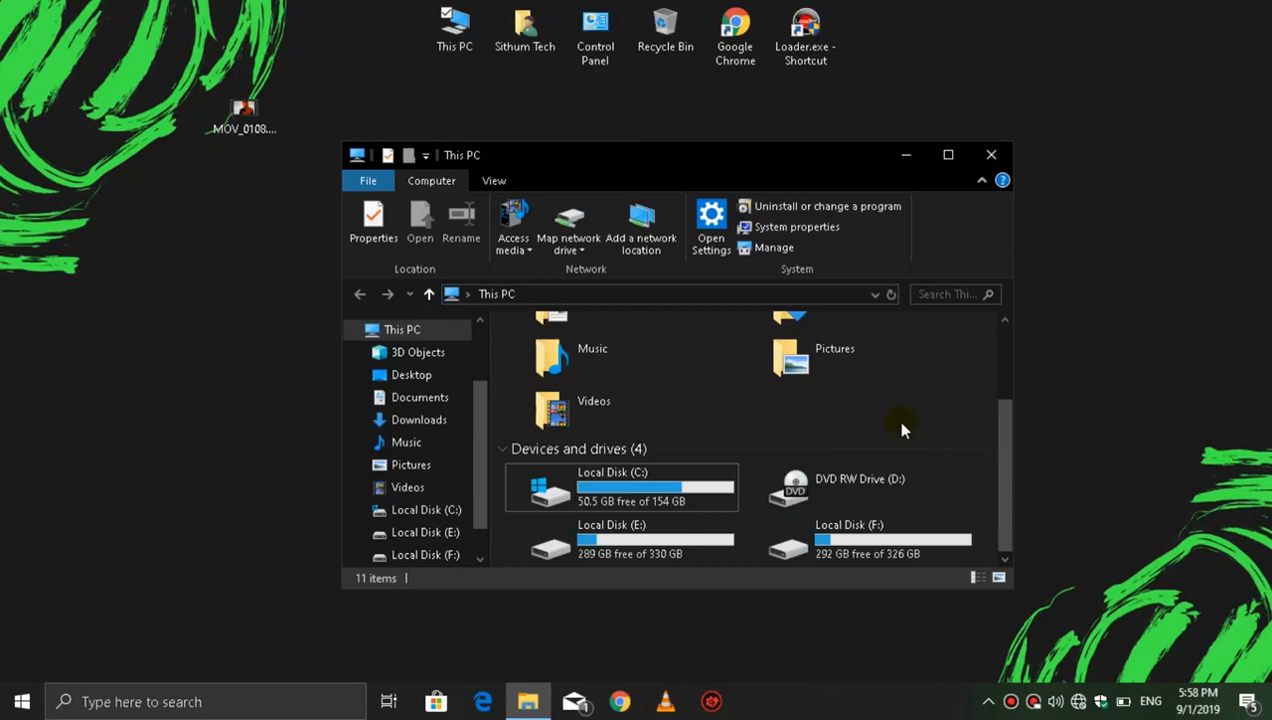
left_click(655, 500)
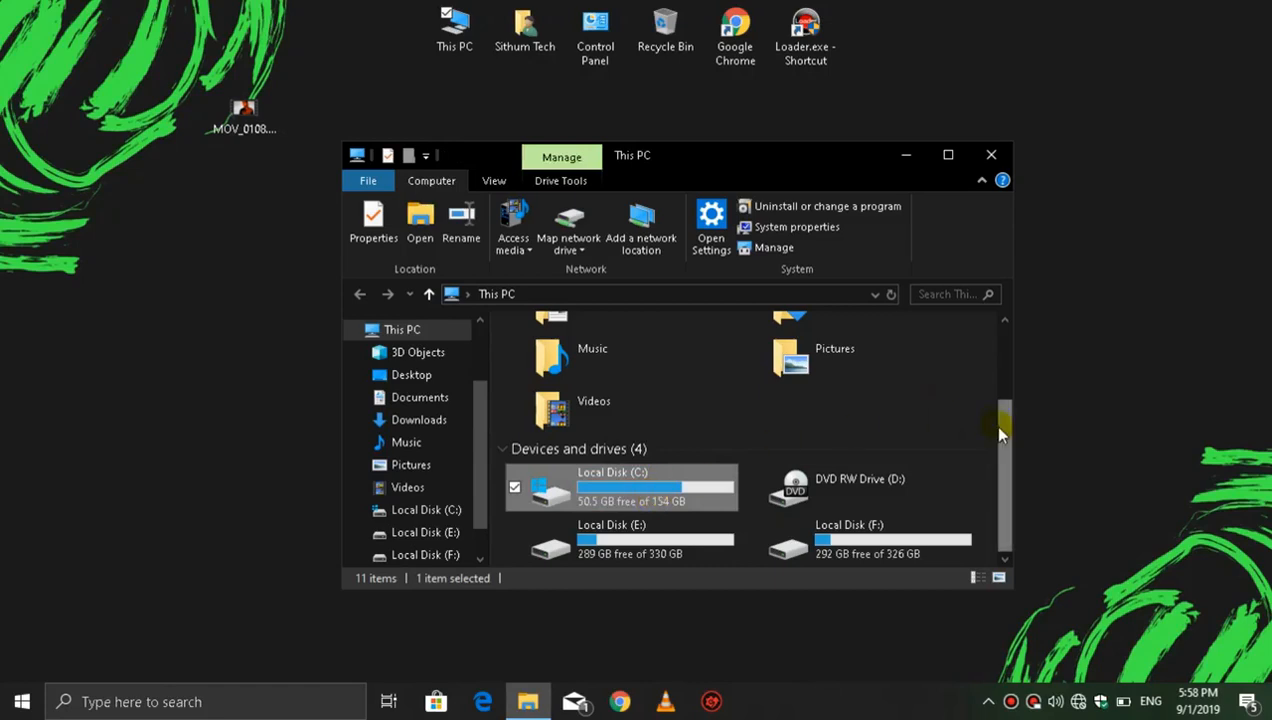
left_click_drag(1000, 423, 1005, 296)
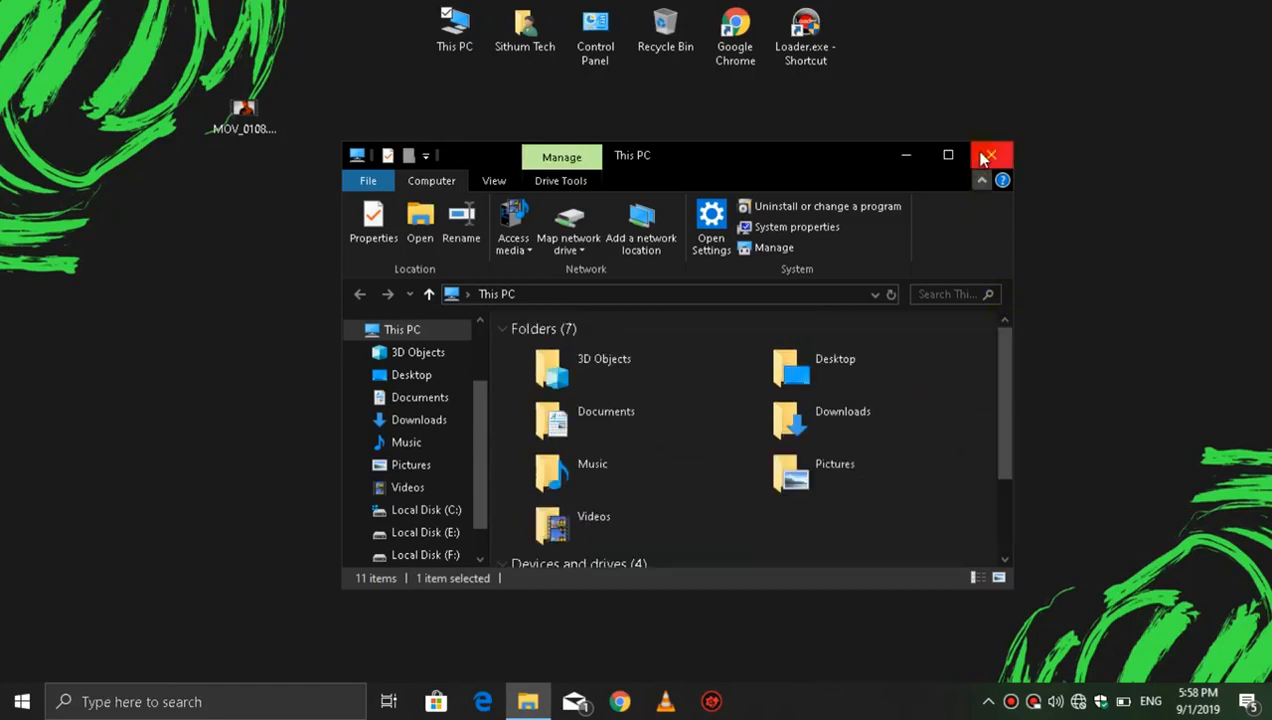
left_click(900, 157)
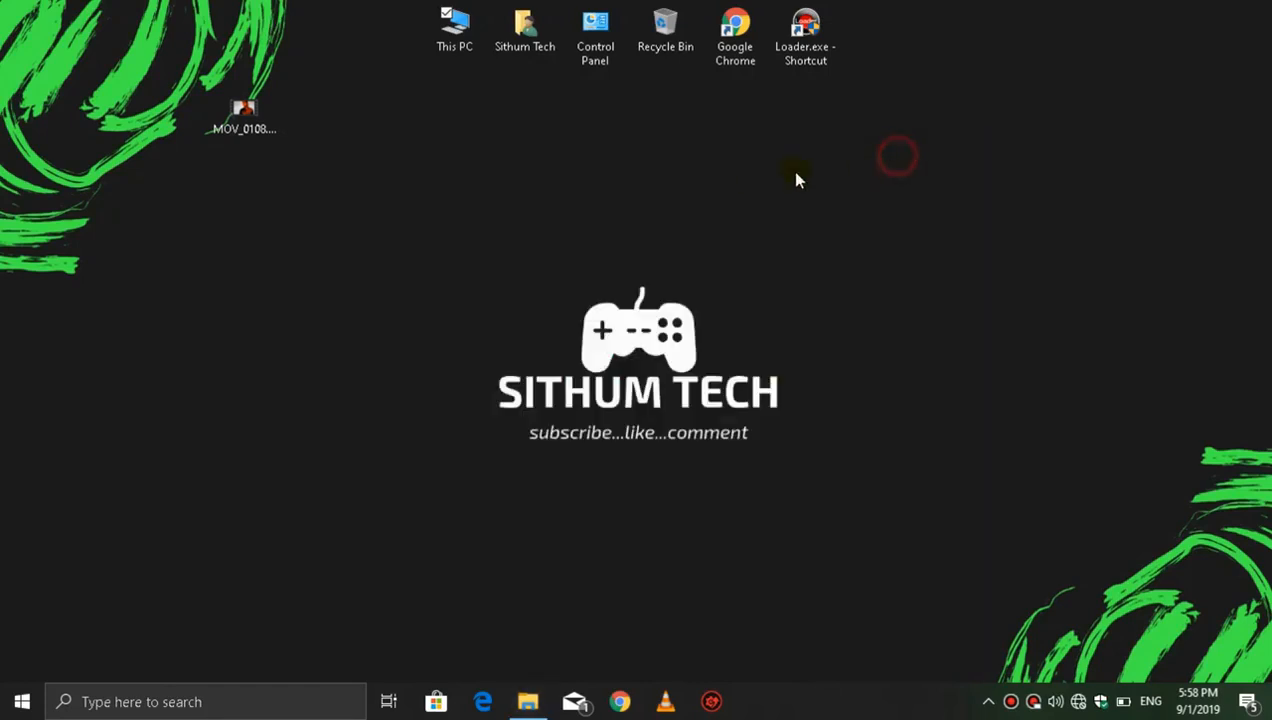
left_click_drag(421, 113, 460, 105)
left_click(505, 140)
left_click_drag(982, 72, 432, 62)
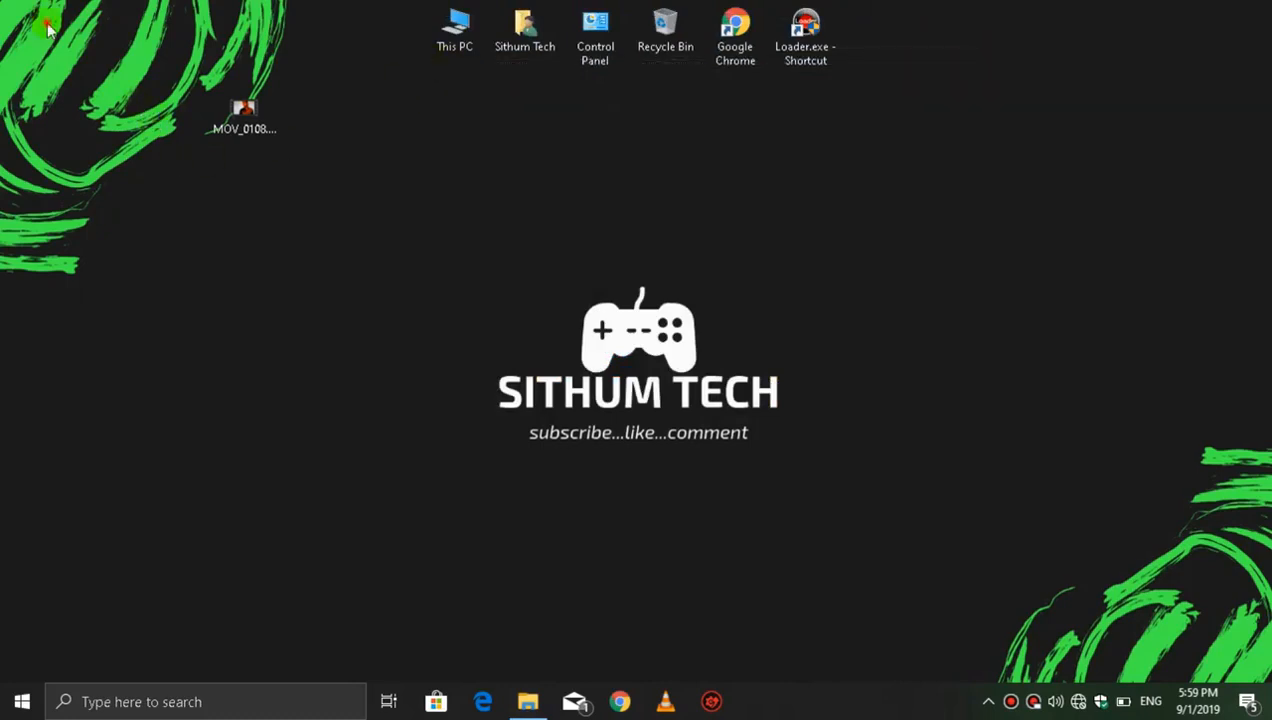
left_click_drag(47, 23, 180, 482)
left_click(611, 196)
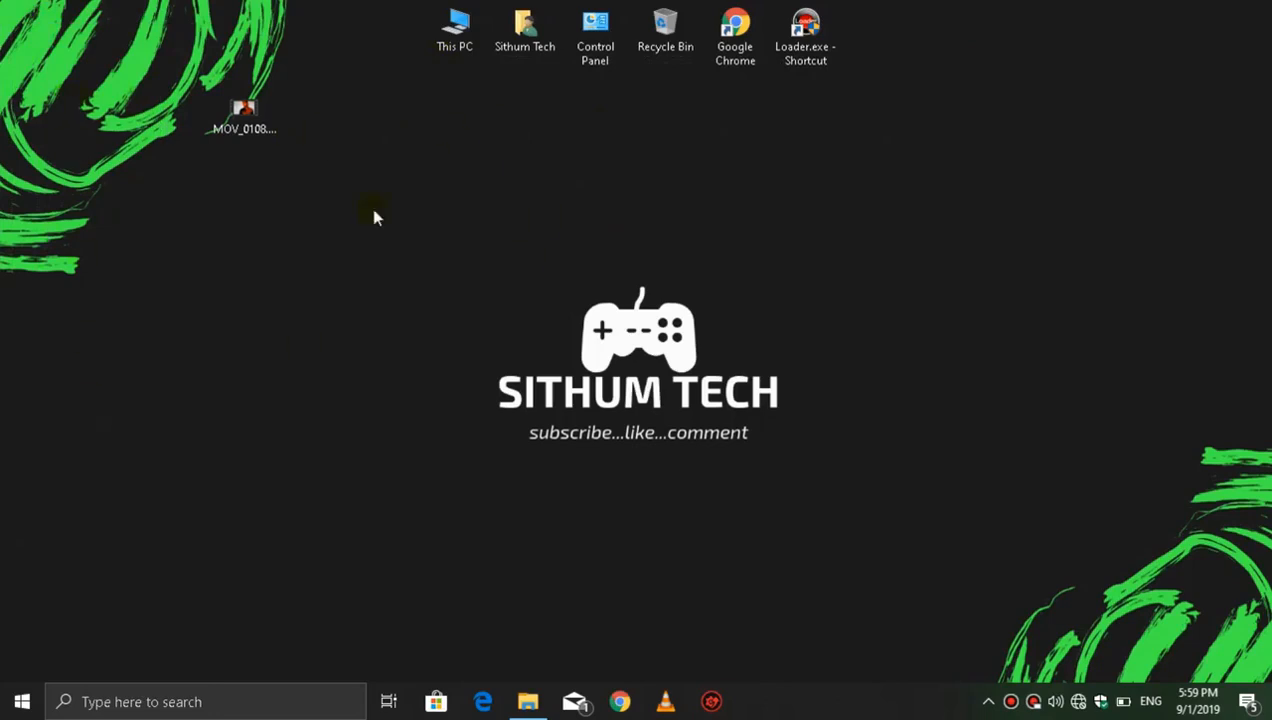
left_click(245, 115)
left_click(418, 172)
left_click(431, 36)
left_click(423, 121)
left_click_drag(380, 77, 897, 22)
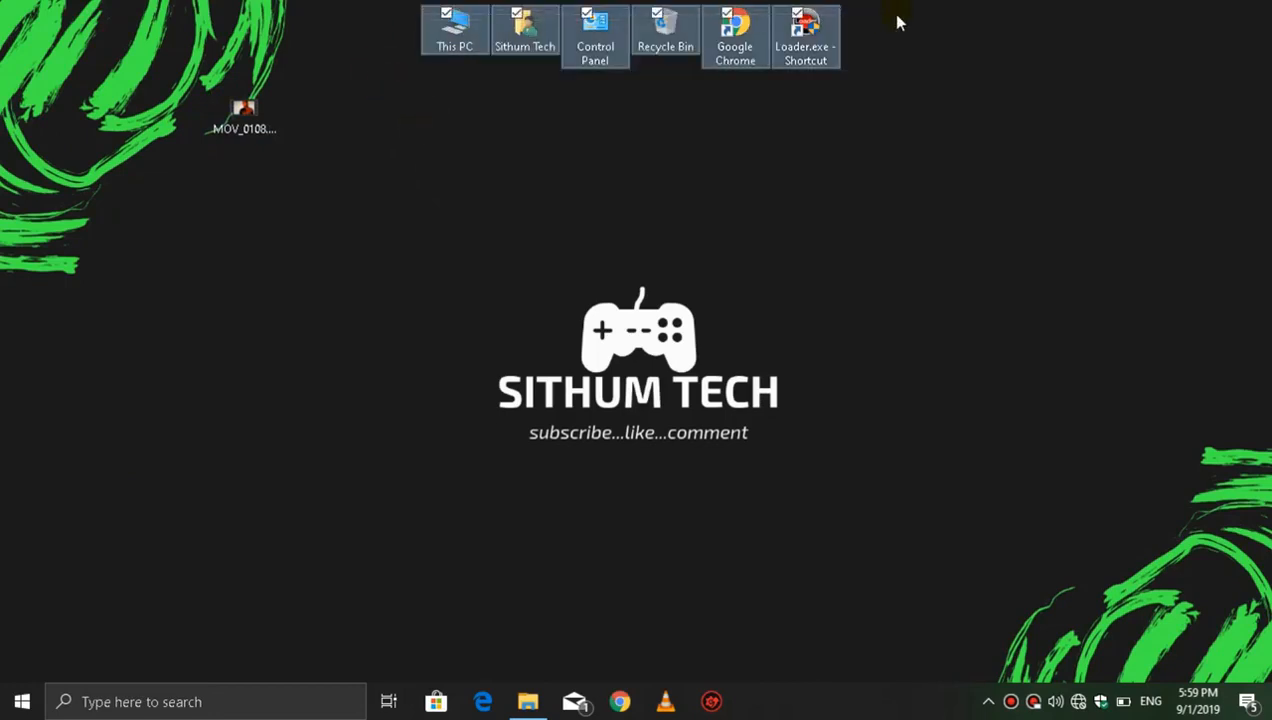
left_click(244, 118)
left_click(311, 194)
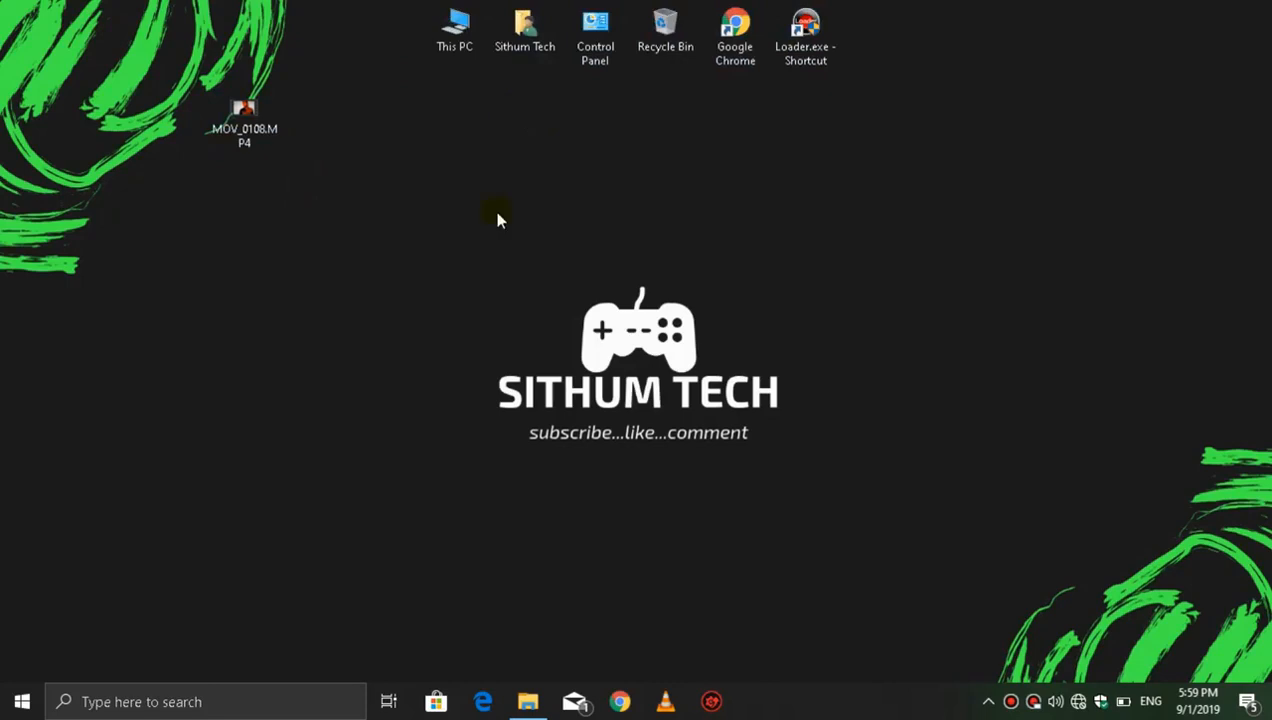
- Open Control Panel from the desktop and maximize its window
double_click(612, 50)
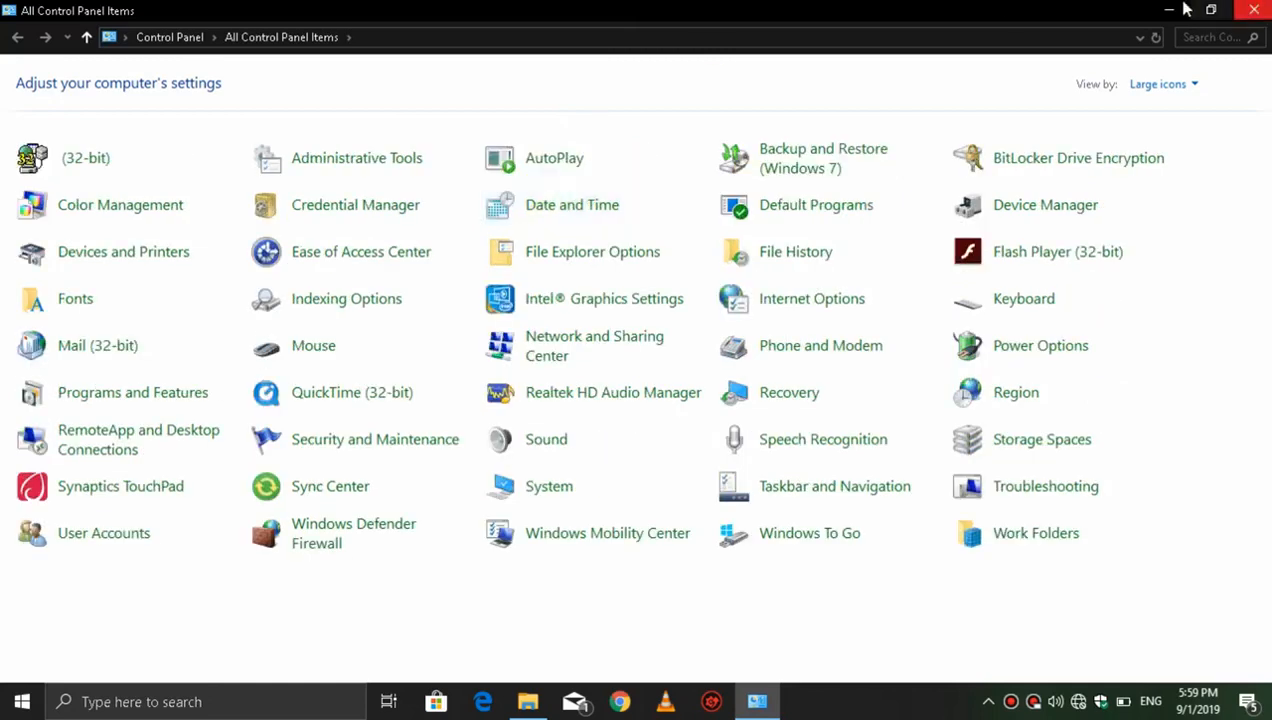
left_click(1168, 10)
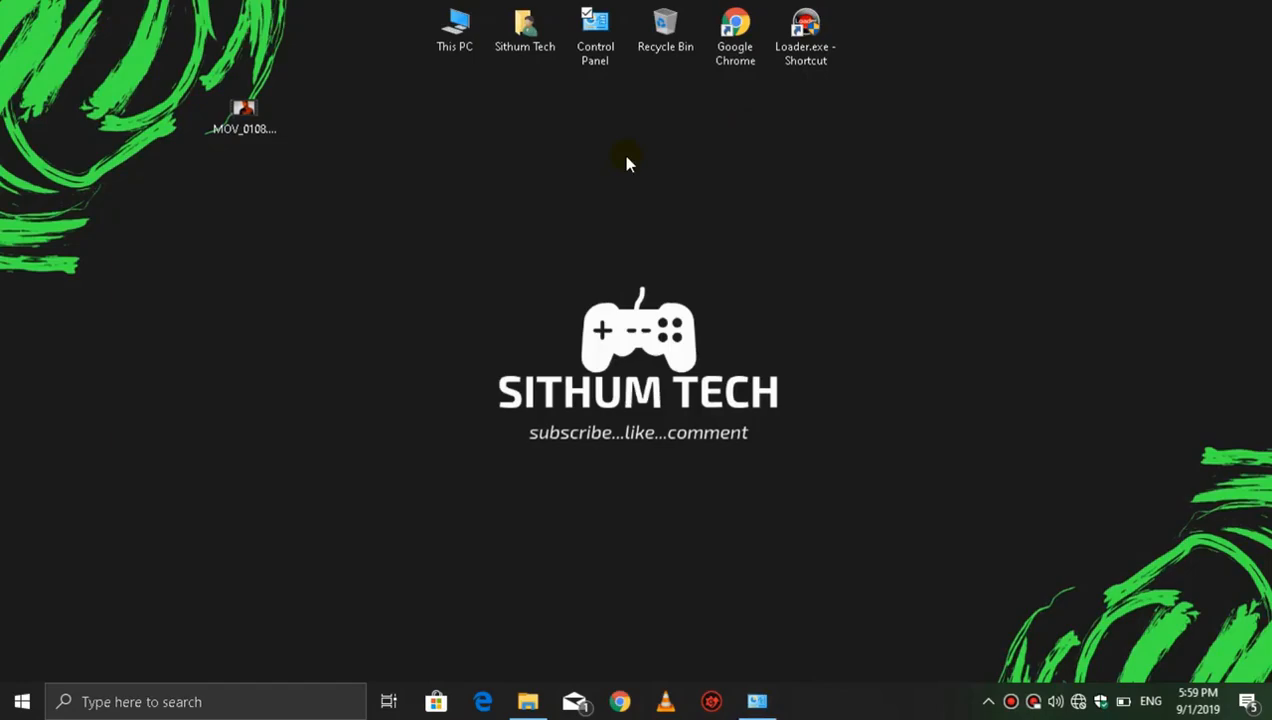
double_click(595, 35)
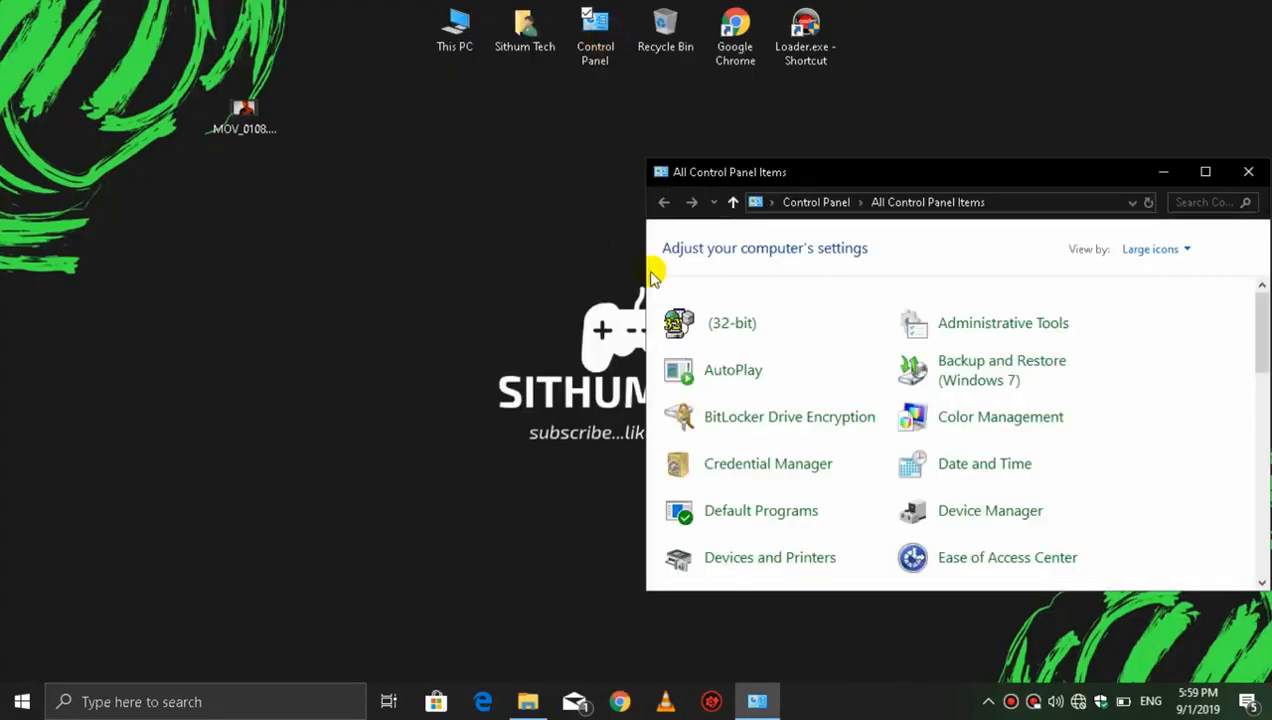
double_click(1013, 174)
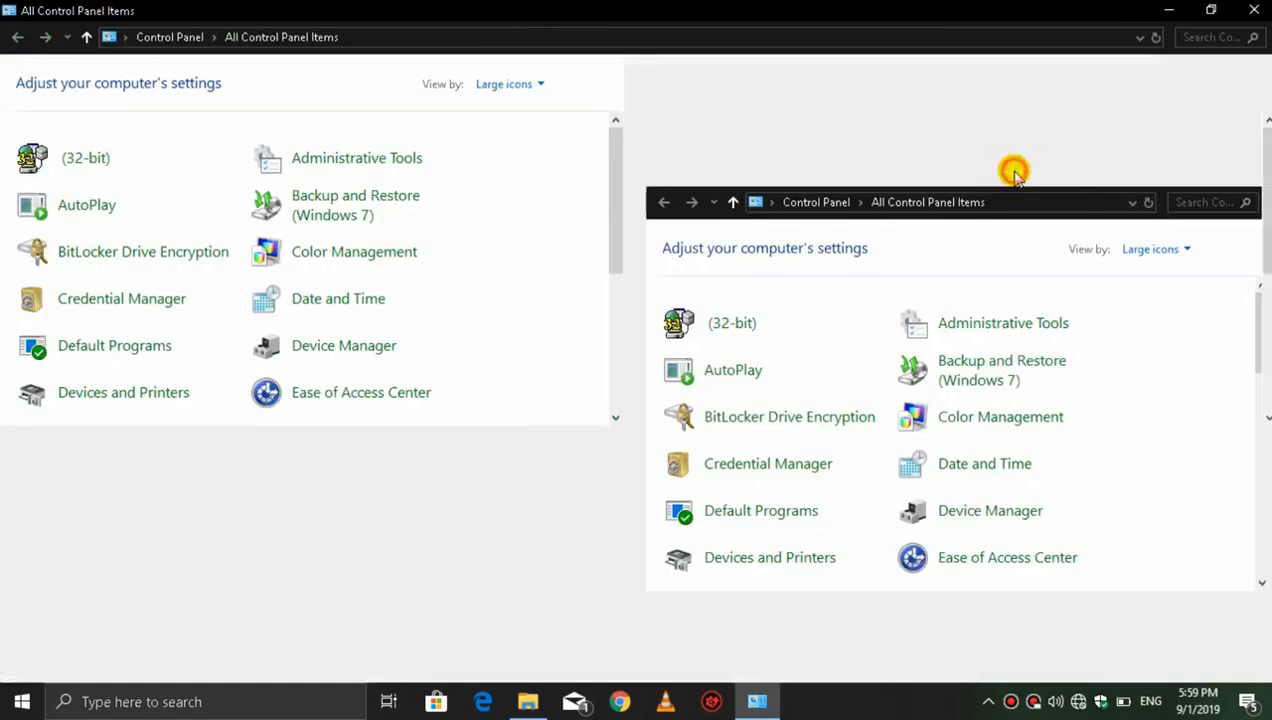
- Switch Control Panel to Category view and open the list of installed programs for uninstalling
left_click(1177, 87)
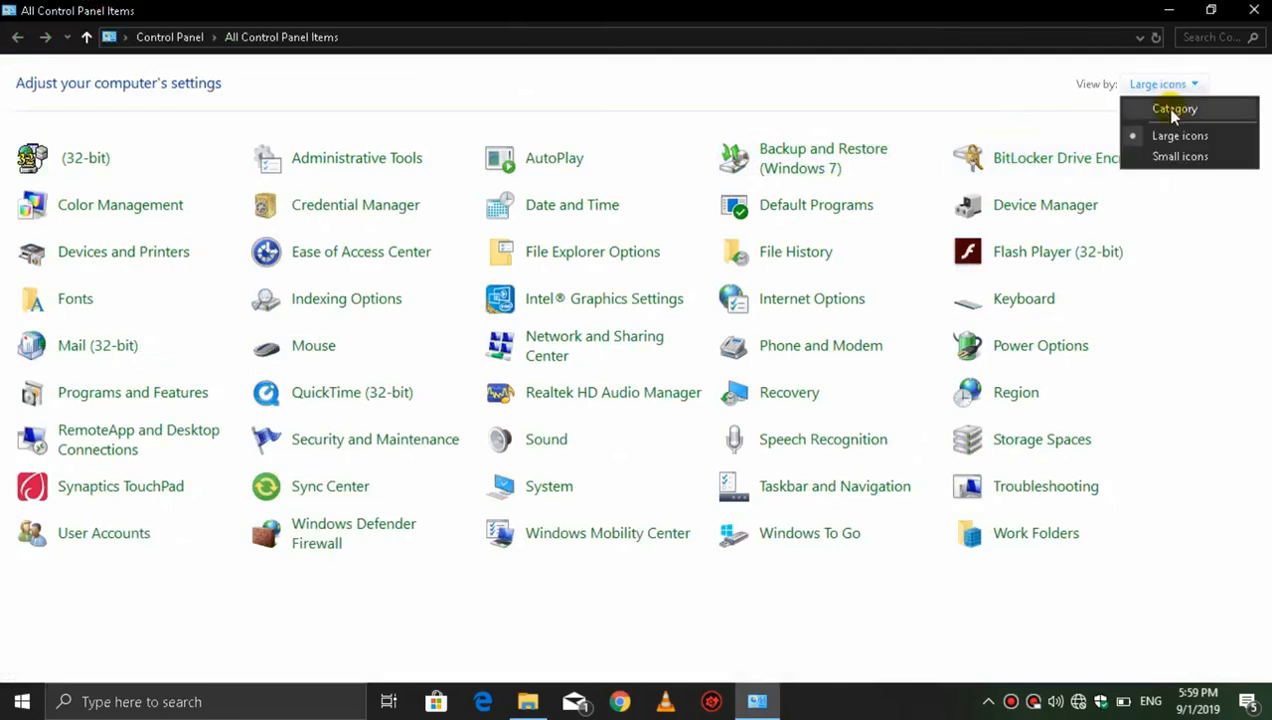
left_click(1172, 109)
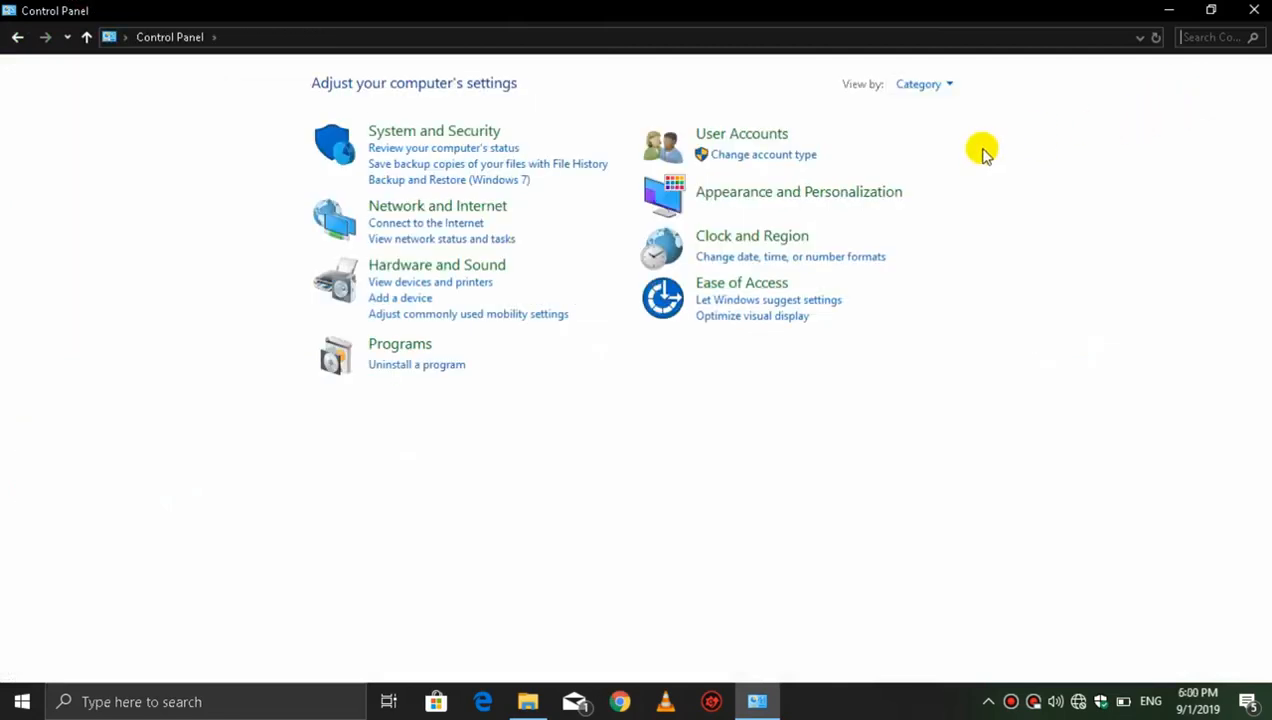
left_click(380, 344)
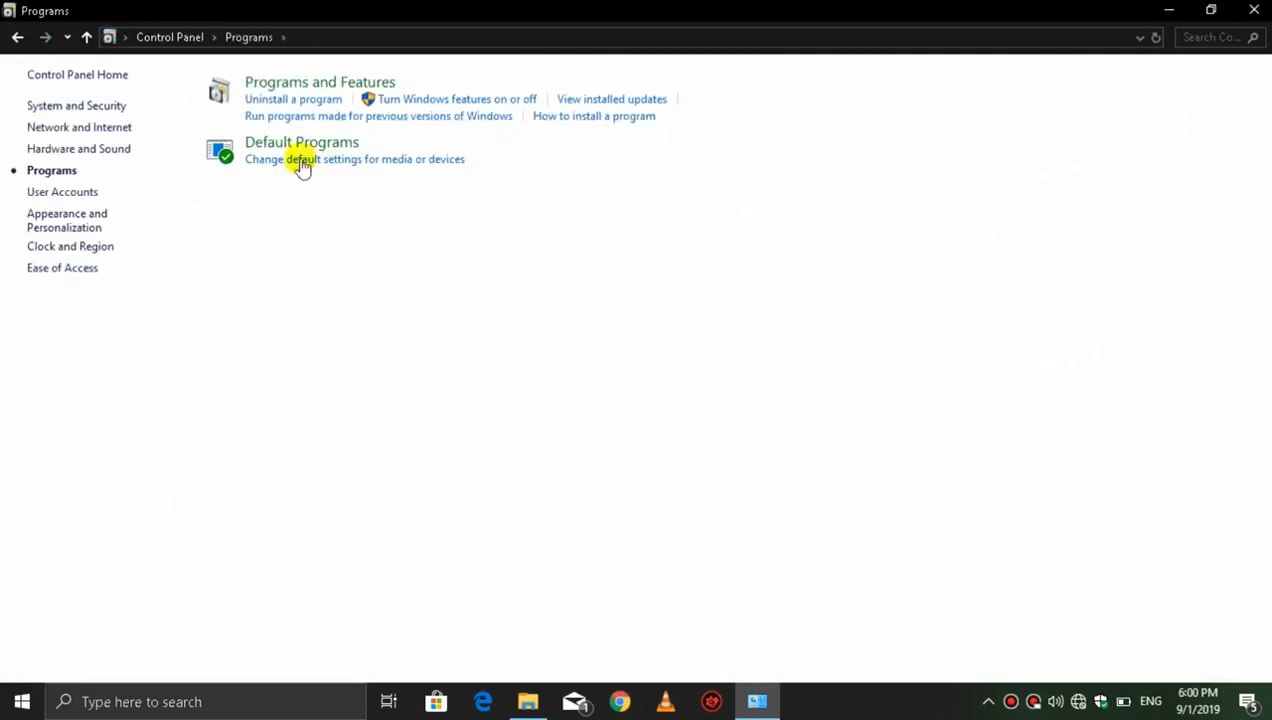
left_click(278, 104)
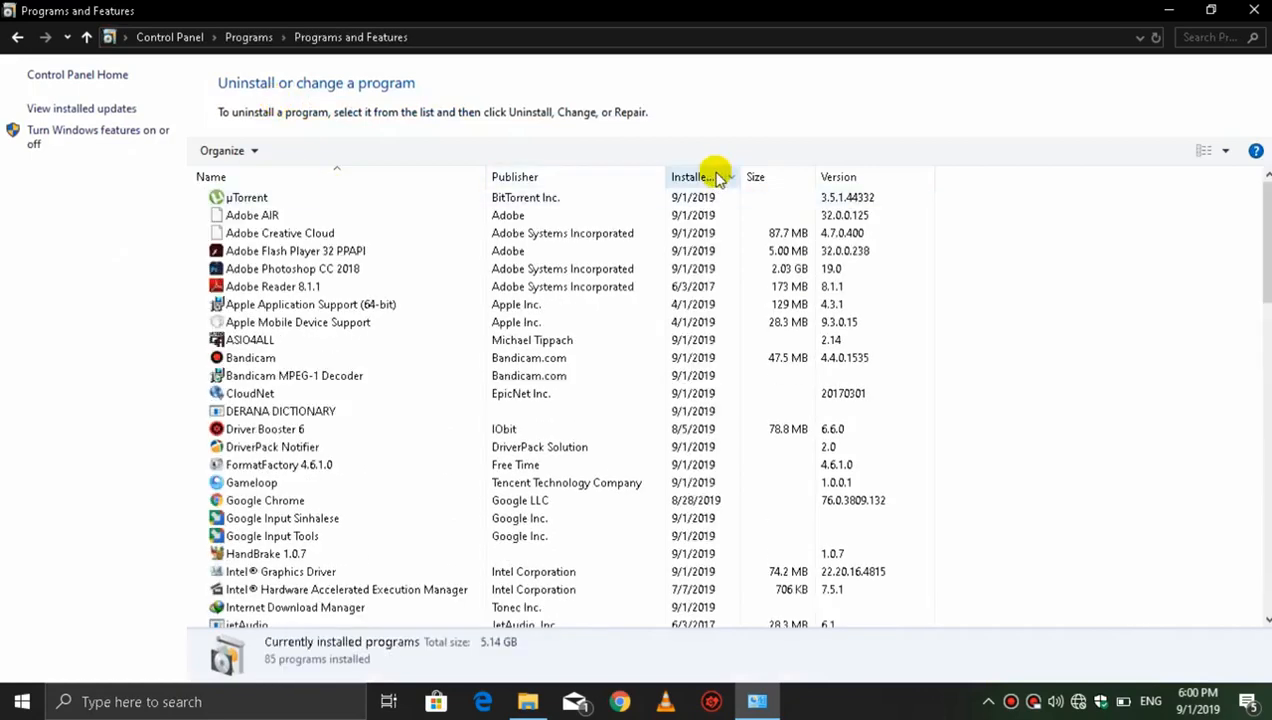
- Select Adobe Photoshop CC 2018 as an example of a program to uninstall, and look through the rest of the installed programs
left_click_drag(1262, 290, 1265, 238)
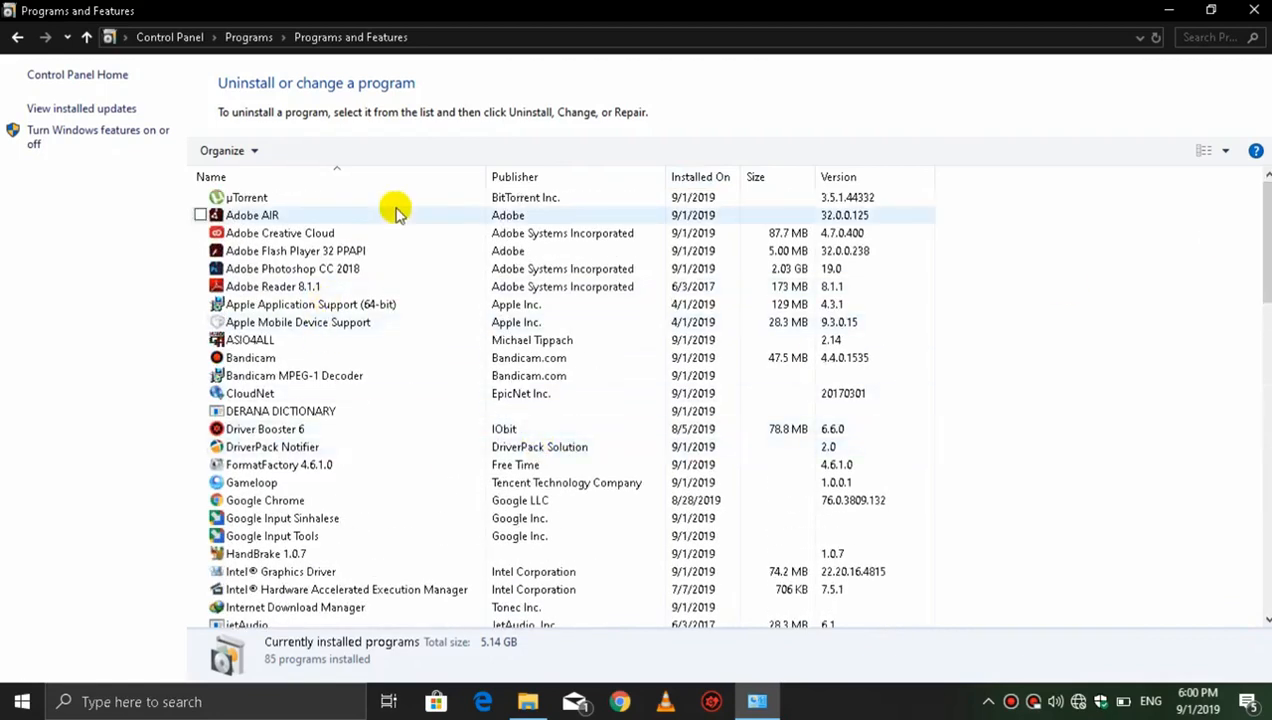
left_click(378, 268)
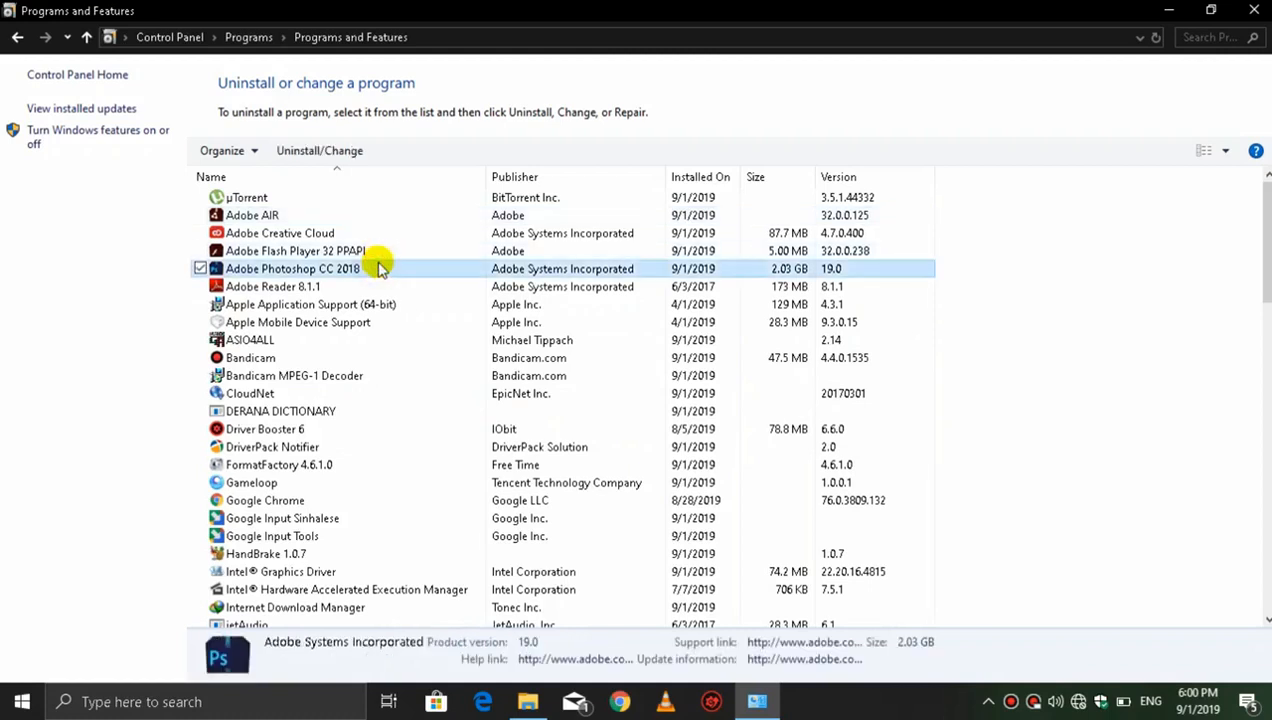
left_click(355, 157)
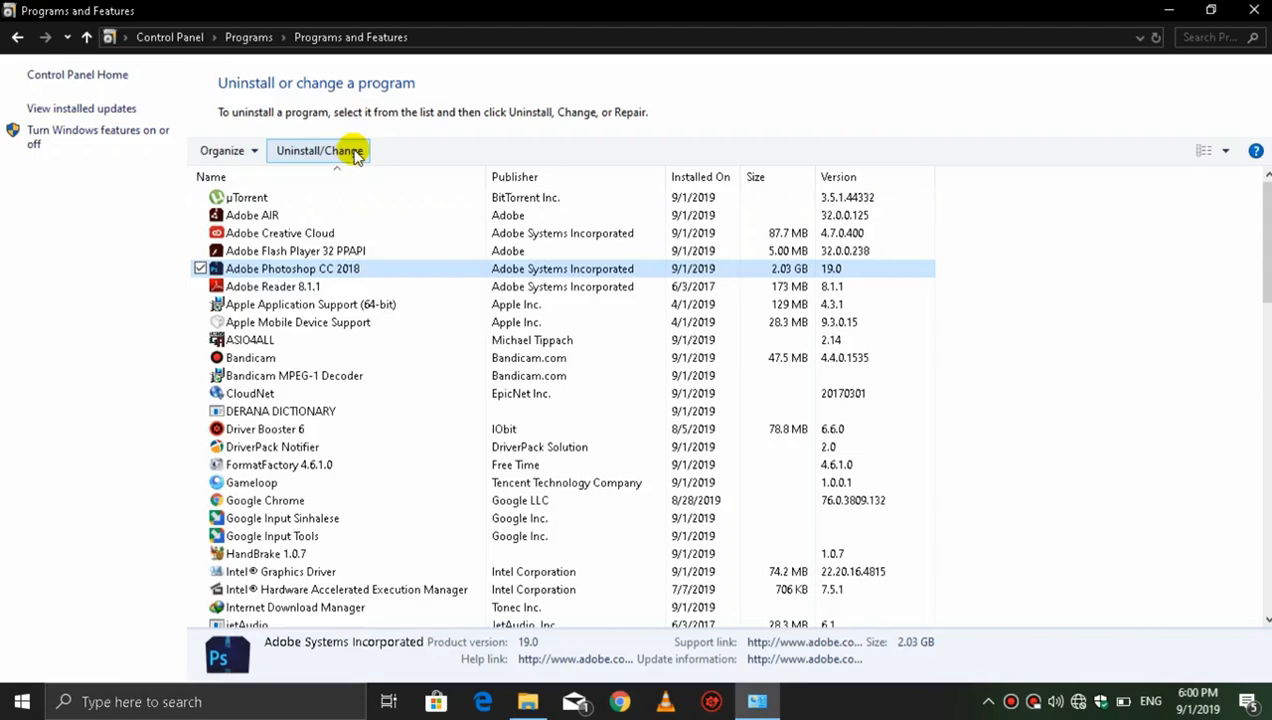
left_click_drag(1266, 240, 1266, 295)
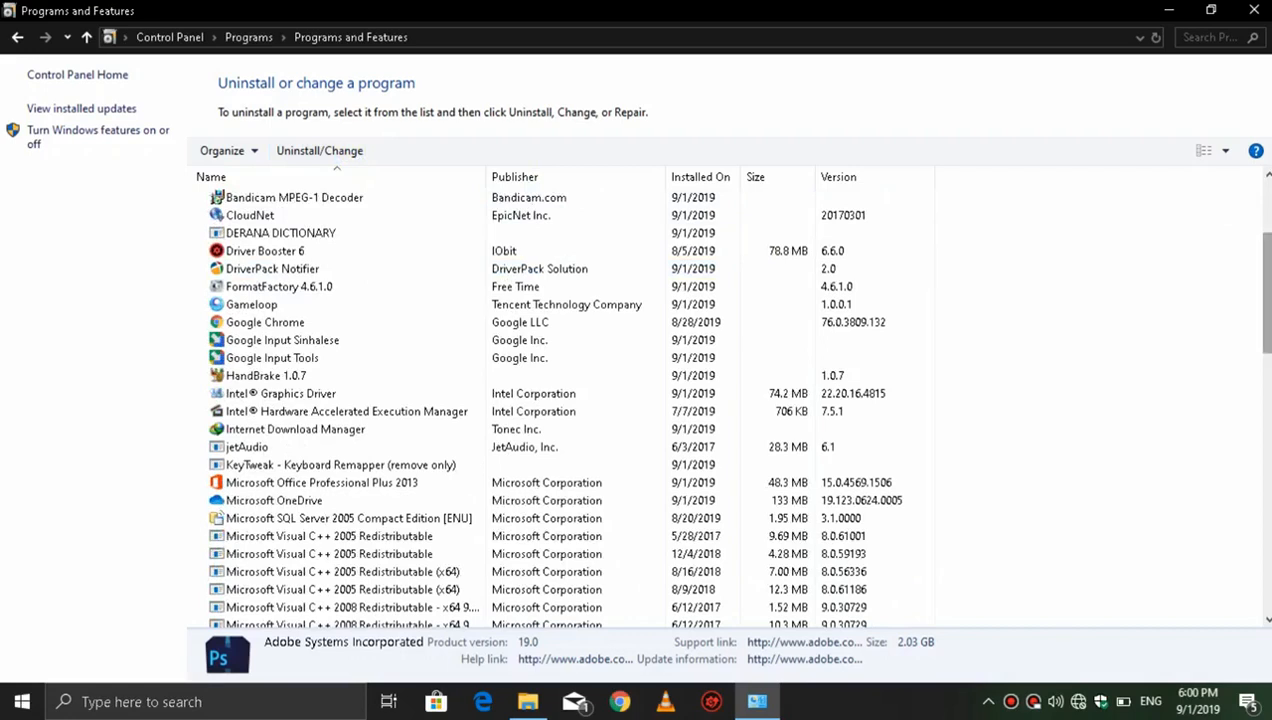
left_click_drag(1266, 292, 1266, 297)
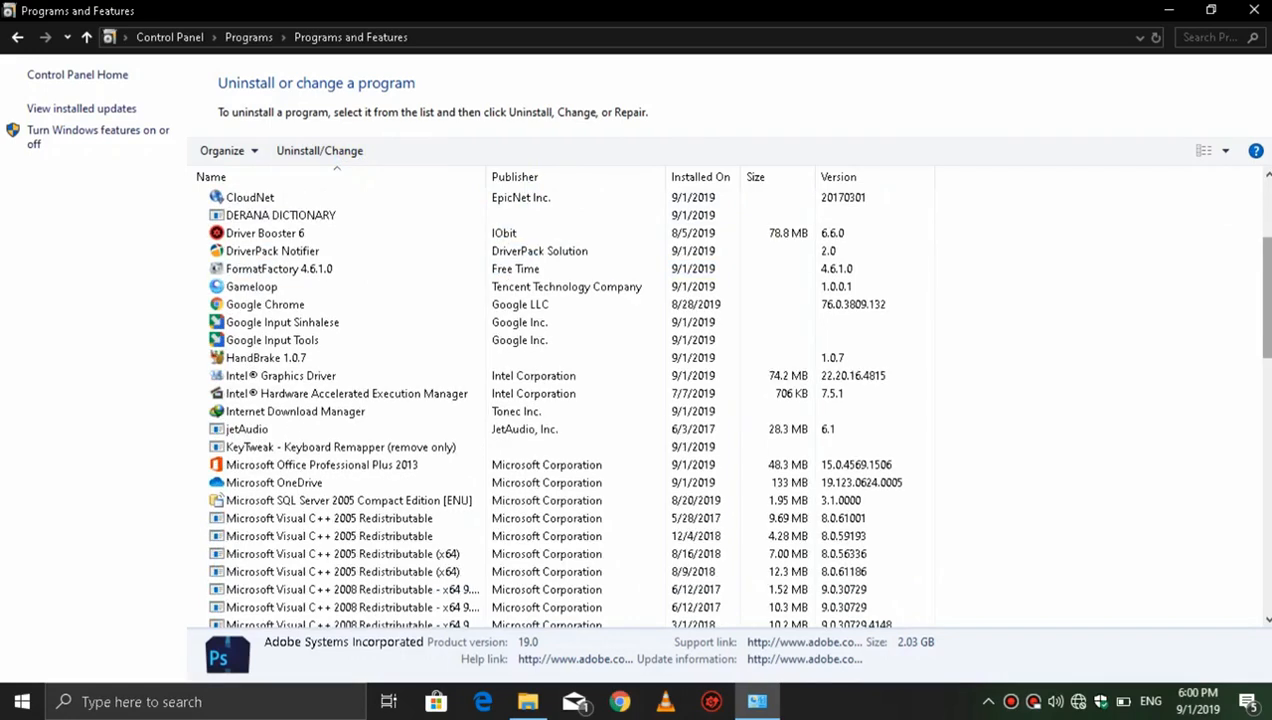
left_click_drag(1266, 297, 1243, 558)
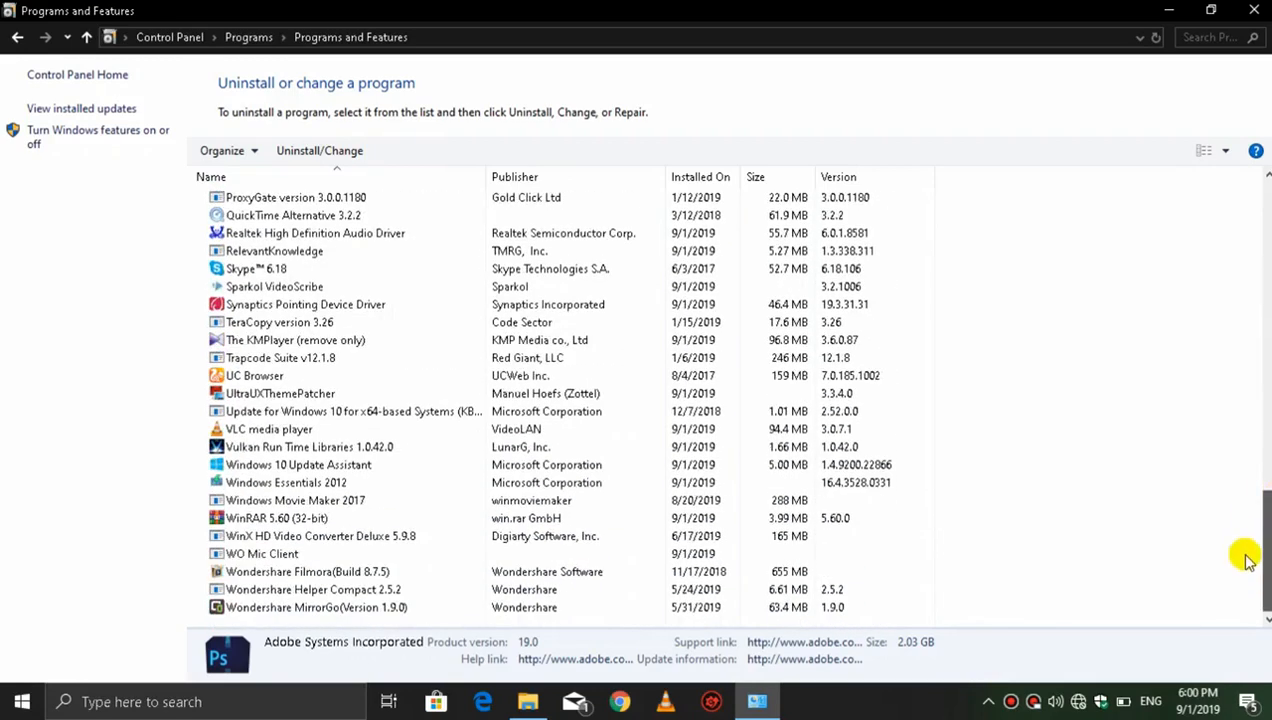